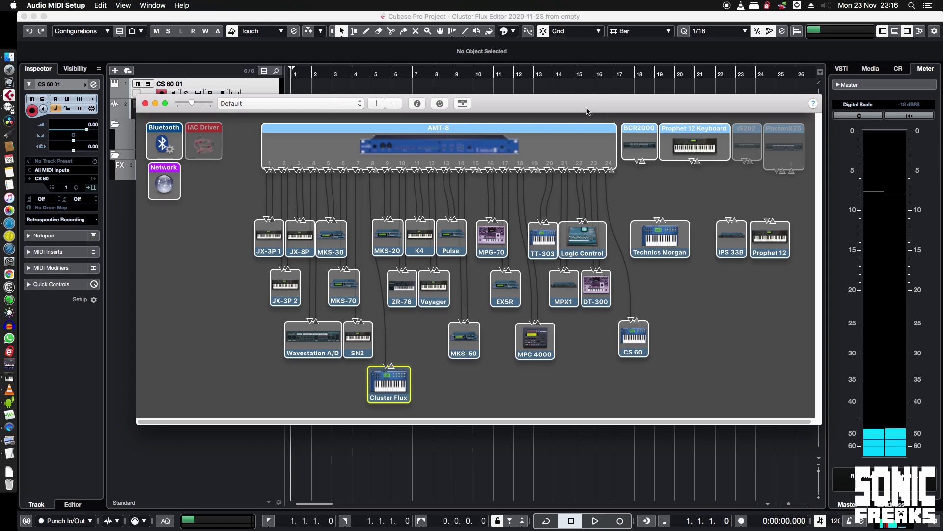
# Add a new external device to the MIDI studio setup and name it Cluster Flux 2
pyautogui.click(376, 103)
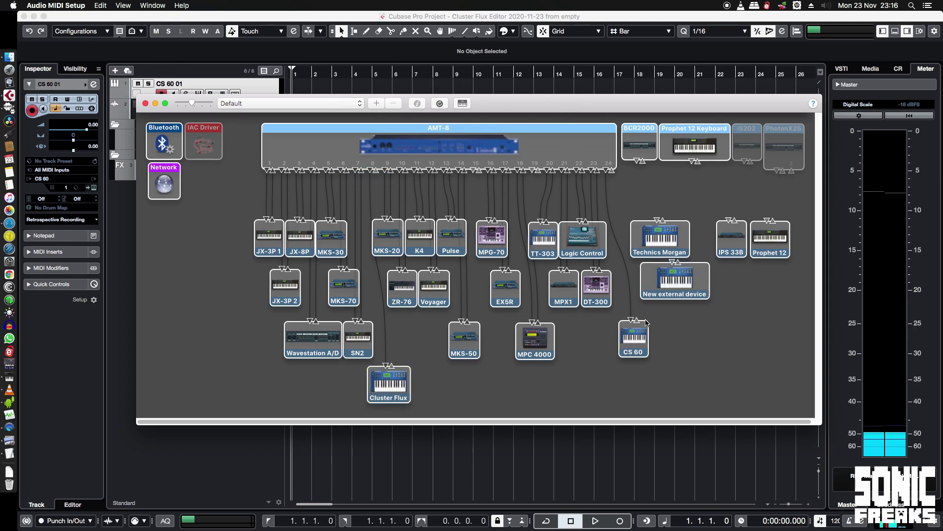
pyautogui.moveTo(678, 290); pyautogui.dragTo(712, 310)
pyautogui.doubleClick(712, 309)
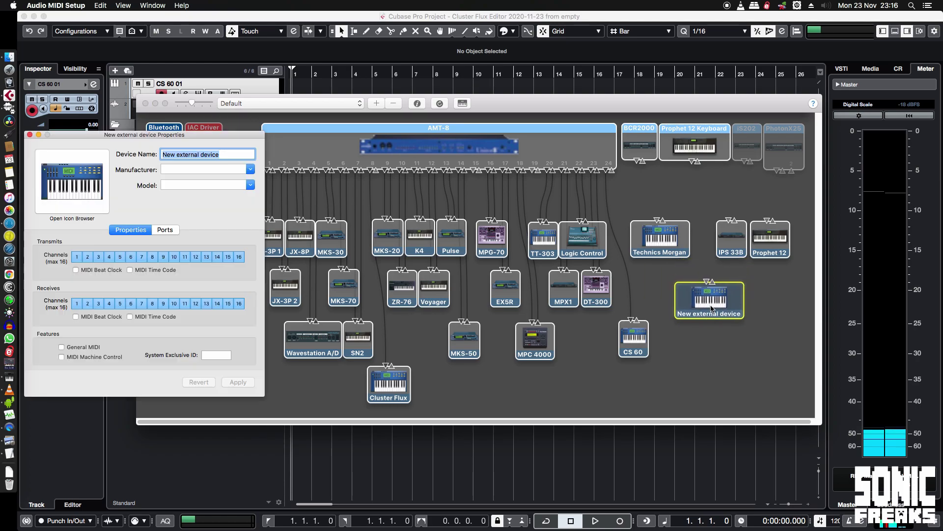
pyautogui.write('Cluste')
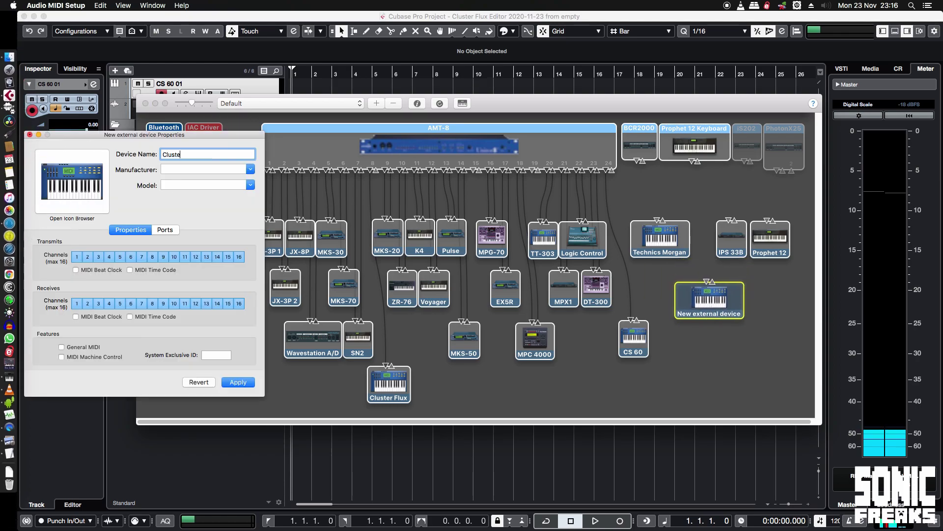
pyautogui.write('r Flux 2')
pyautogui.click(238, 382)
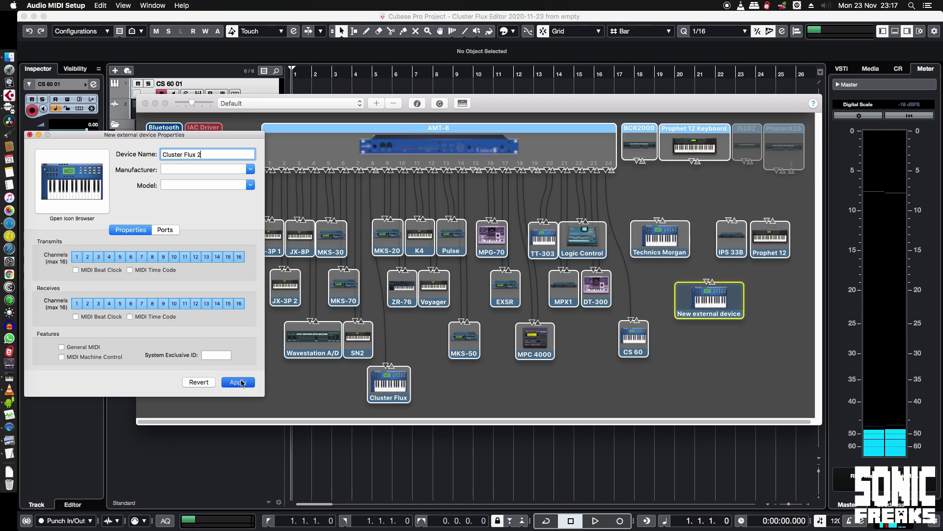
pyautogui.click(30, 135)
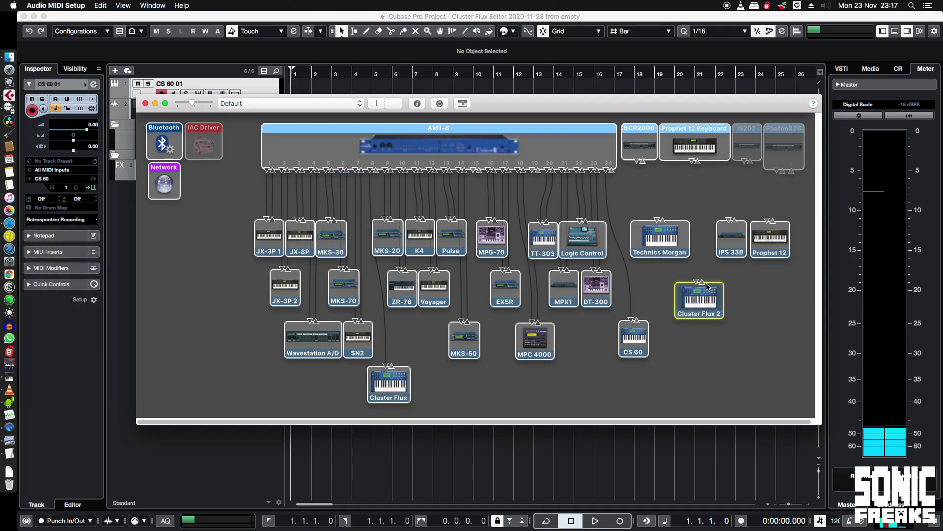
# Delete the Cluster Flux 2 device and examine how the existing Cluster Flux connects to the AMT-8
pyautogui.moveTo(698, 284)
pyautogui.mouseDown()
pyautogui.moveTo(432, 173)
pyautogui.moveTo(848, 295)
pyautogui.moveTo(695, 288)
pyautogui.mouseUp()
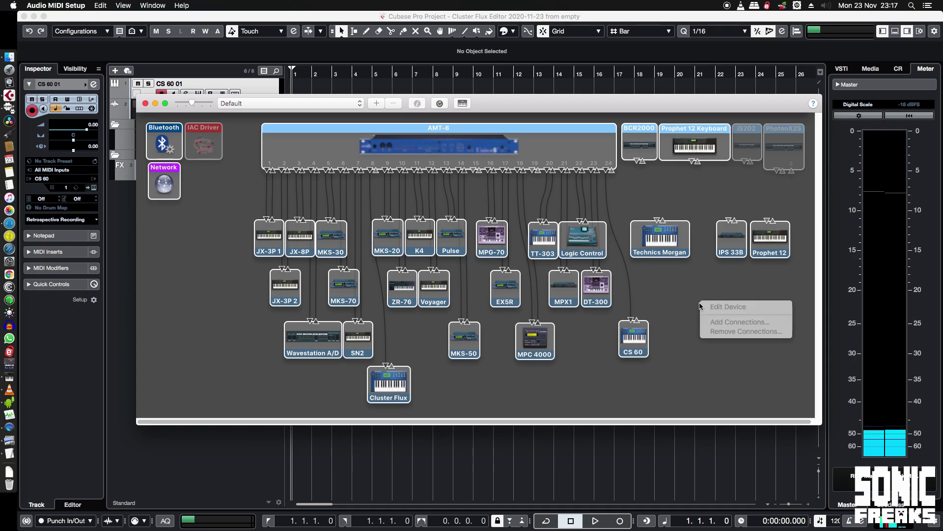
pyautogui.press('Delete')
pyautogui.click(400, 384)
pyautogui.moveTo(372, 173)
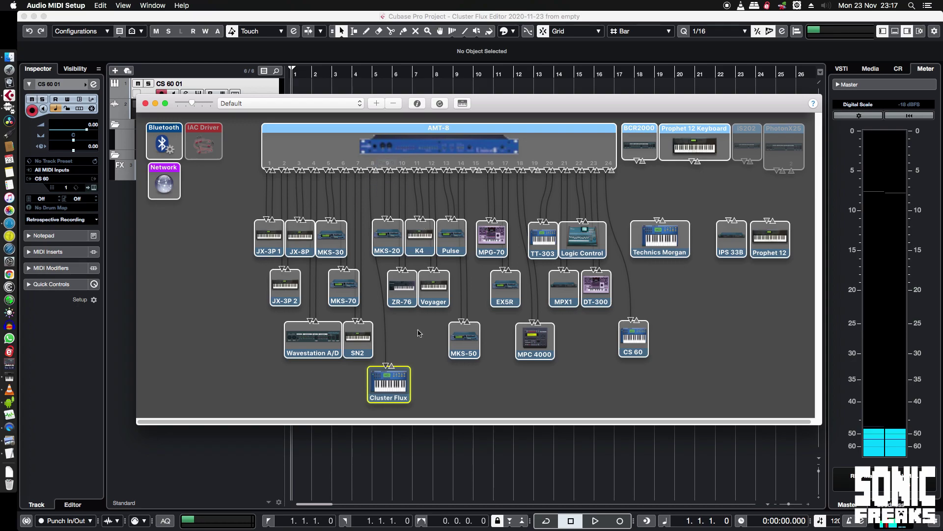
pyautogui.click(444, 378)
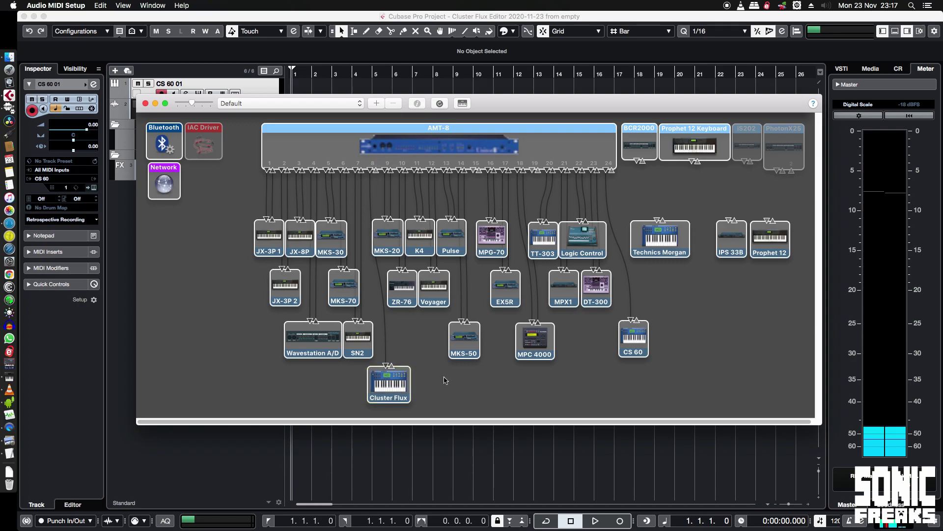
# Switch to Cubase and remove the installed Cluster Flux device in the MIDI Device Manager
pyautogui.click(251, 440)
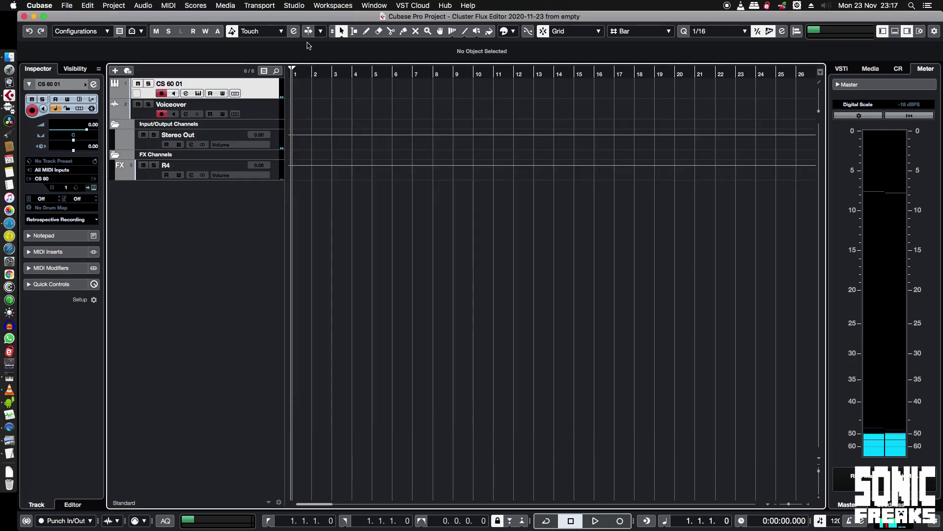
pyautogui.click(295, 7)
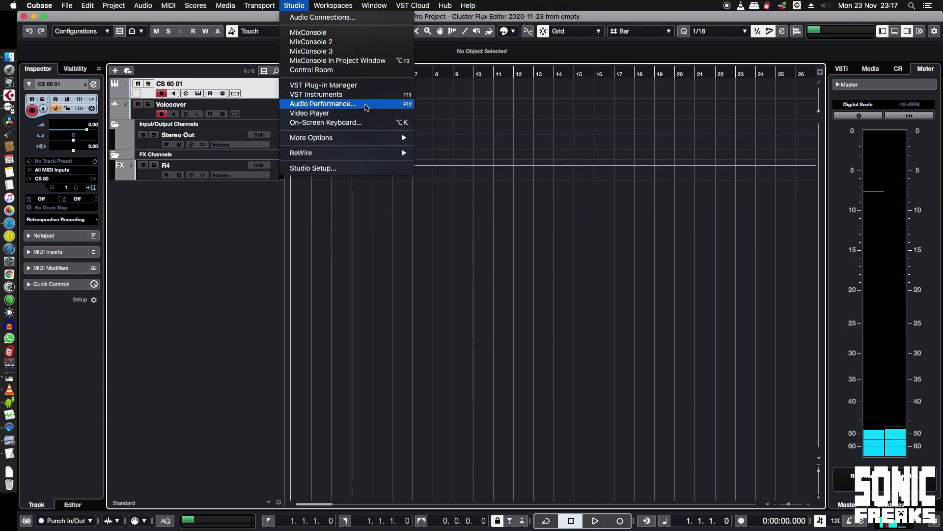
pyautogui.moveTo(381, 141)
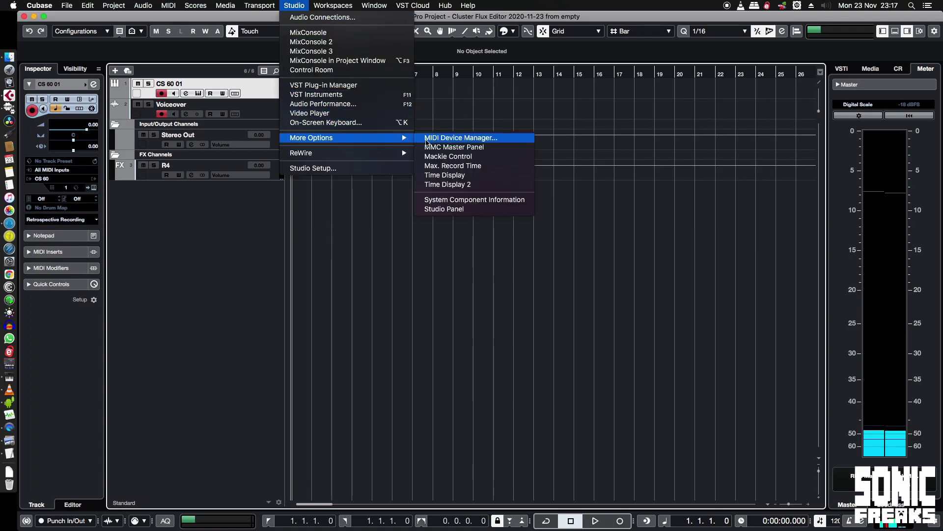
pyautogui.click(423, 140)
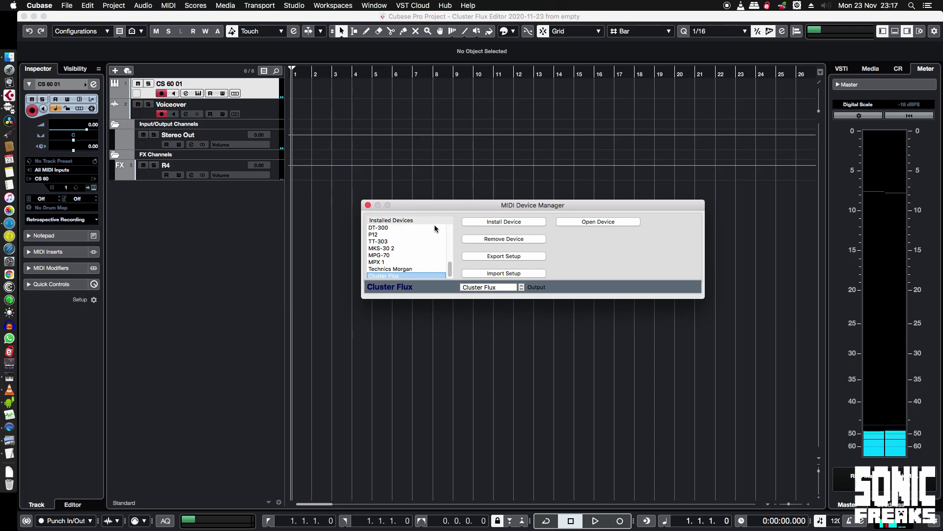
pyautogui.click(499, 239)
# Install a newly defined MIDI device named Cluster Flux with Preset References enabled for its channel settings, and close its device window
pyautogui.click(487, 221)
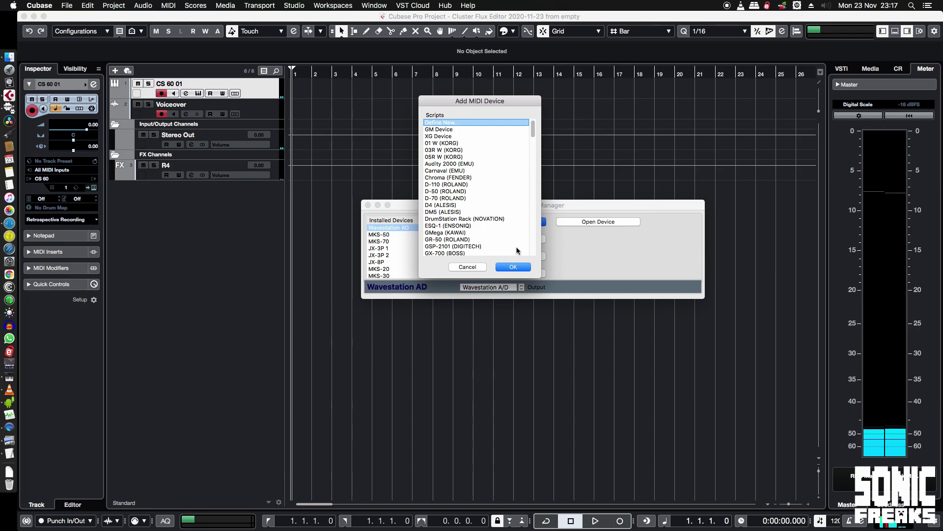
pyautogui.click(511, 267)
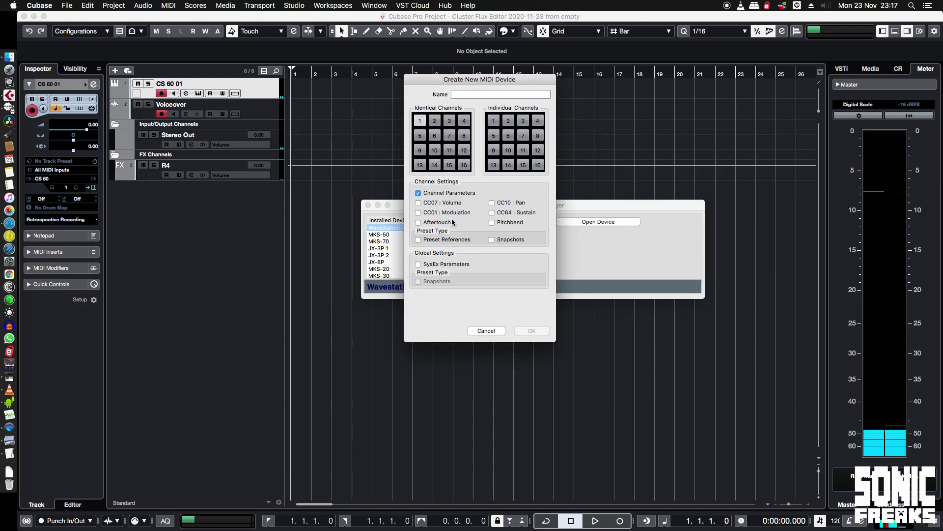
pyautogui.click(418, 240)
pyautogui.click(492, 240)
pyautogui.click(419, 239)
pyautogui.click(476, 93)
pyautogui.write('Cluster Flux')
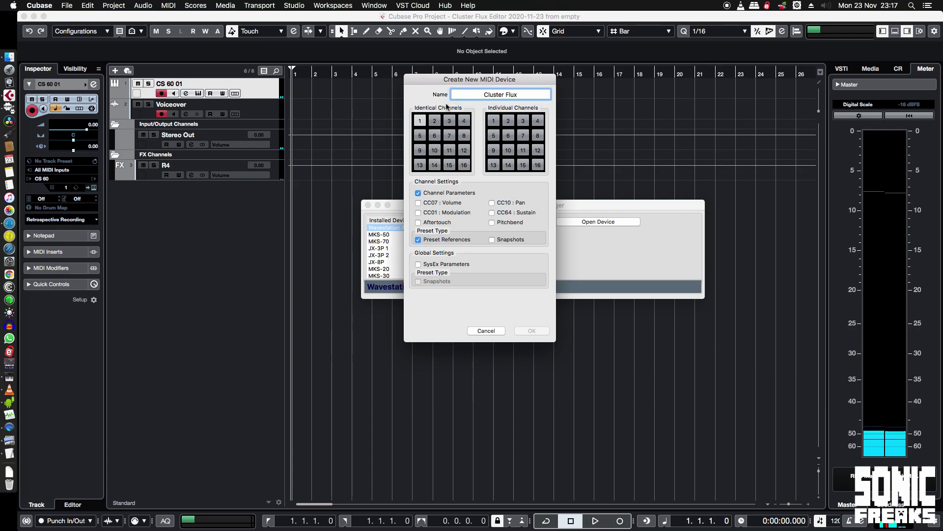
pyautogui.press('Return')
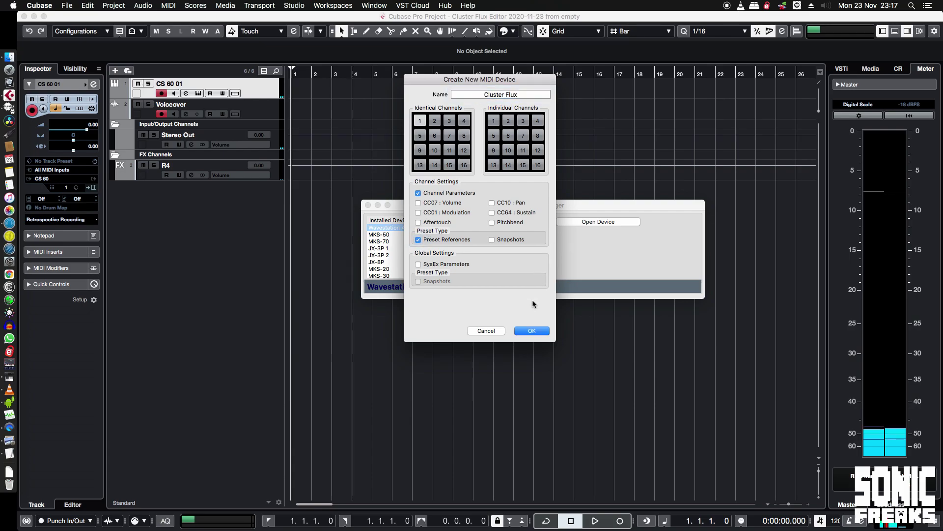
pyautogui.click(531, 331)
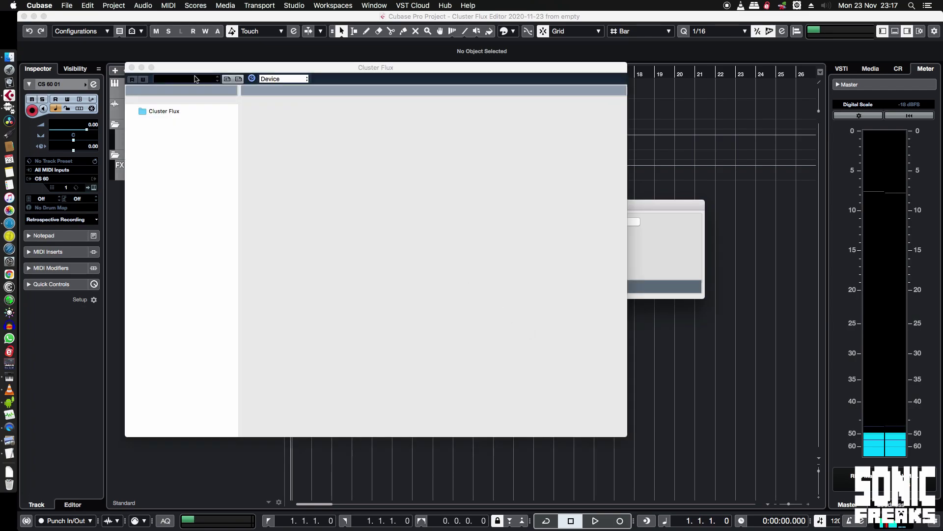
pyautogui.click(133, 68)
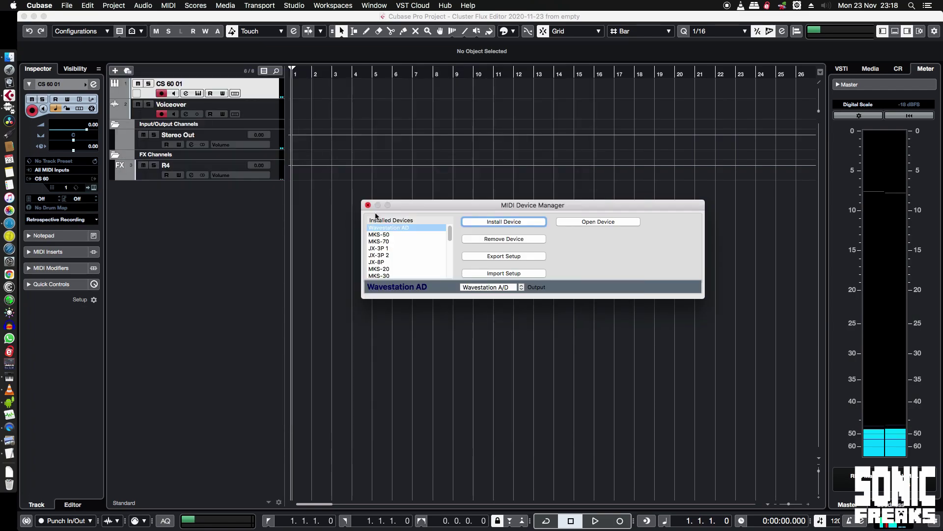
# Assign the installed Cluster Flux device to the Cluster Flux MIDI output and close the MIDI Device Manager
pyautogui.click(393, 276)
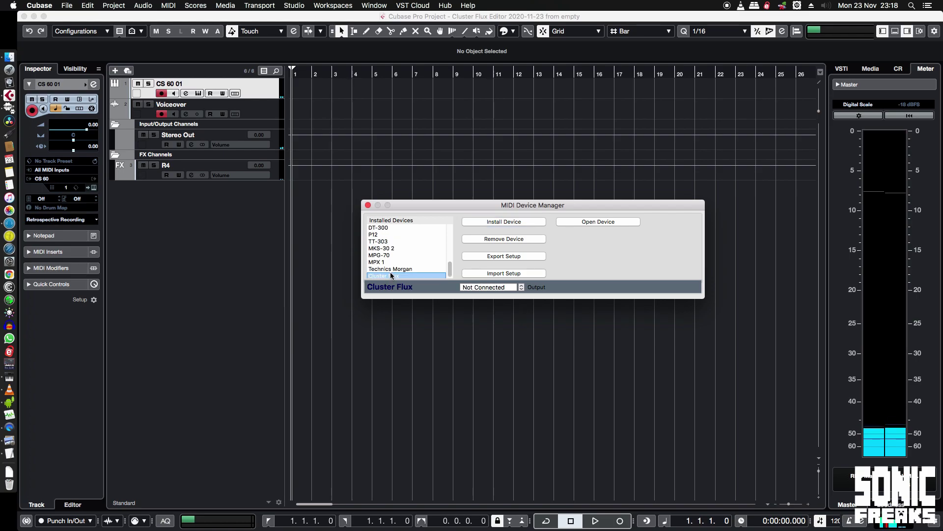
pyautogui.click(487, 288)
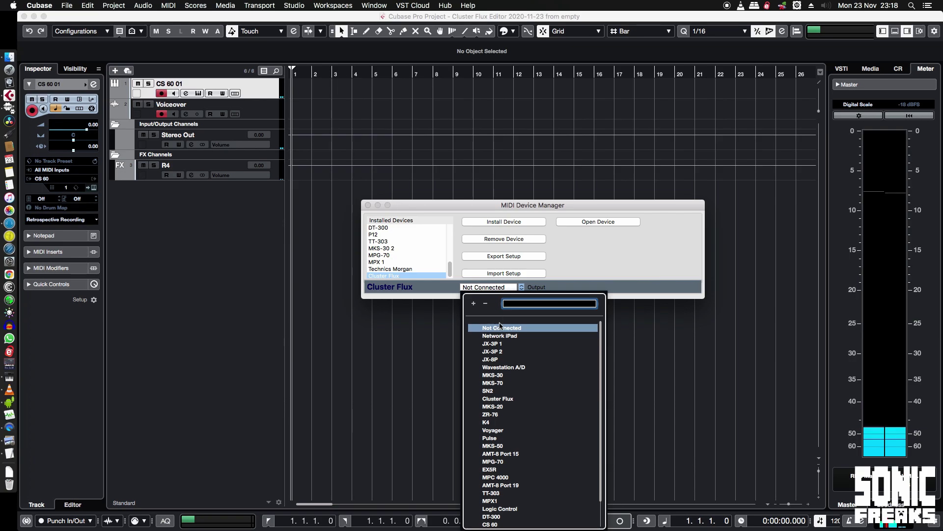
pyautogui.scroll(-3, 500, 383)
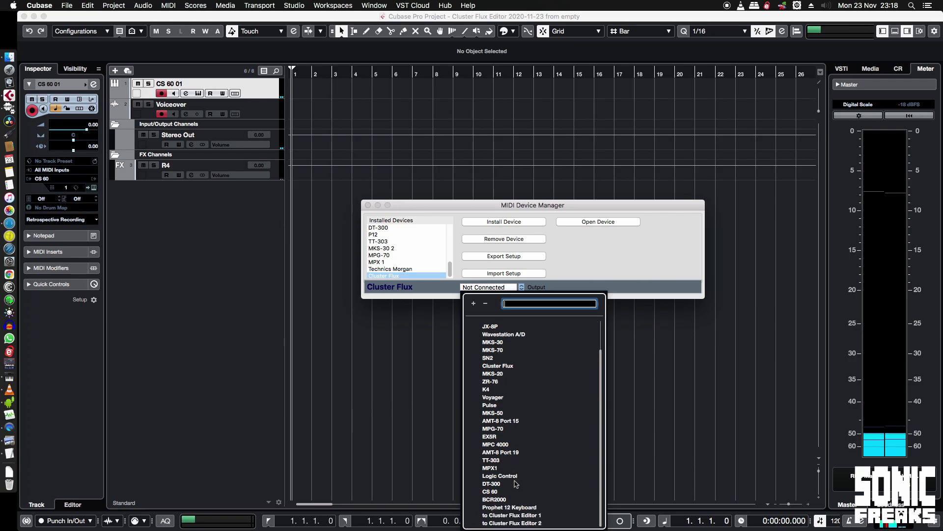
pyautogui.click(516, 366)
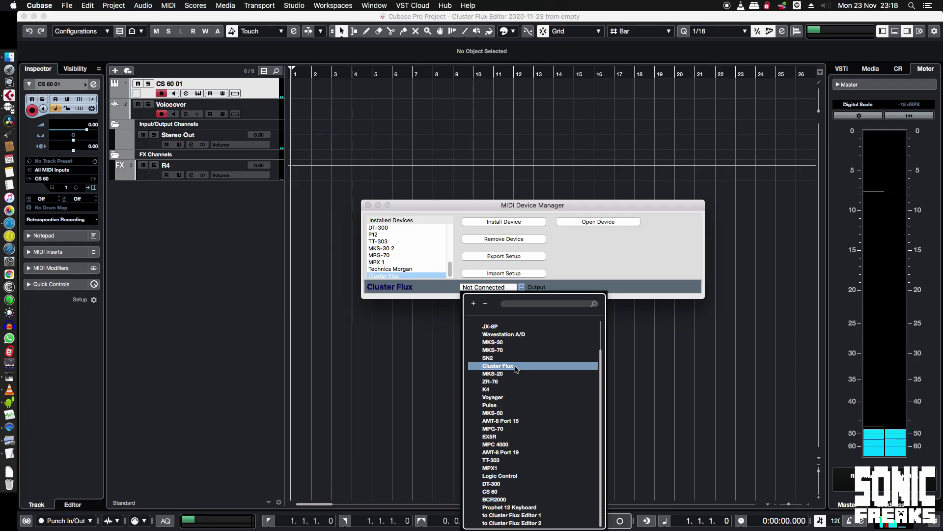
pyautogui.click(516, 368)
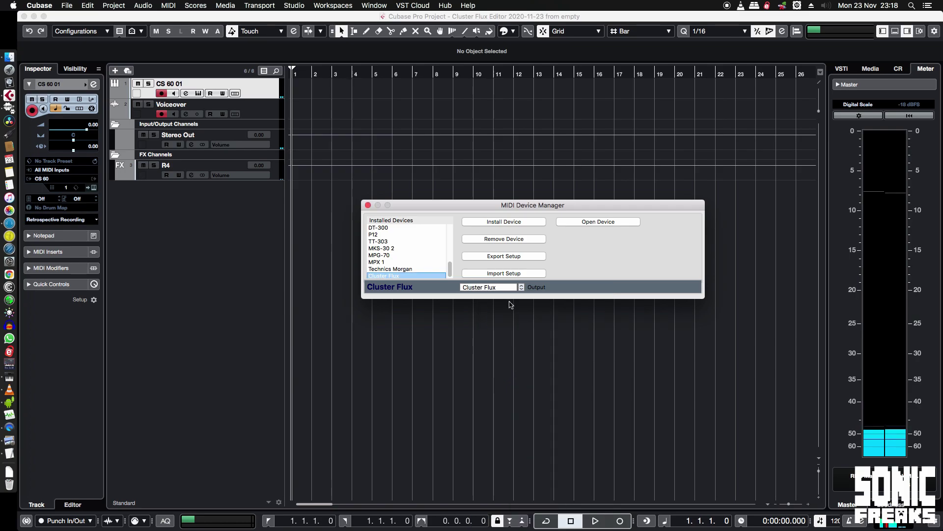
pyautogui.click(368, 205)
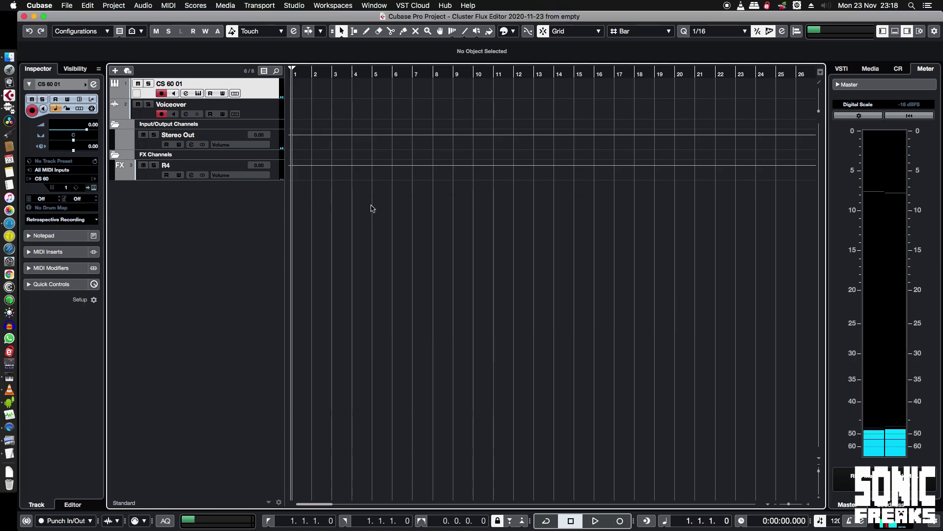
# Open the External FX page of the Audio Connections
pyautogui.click(296, 7)
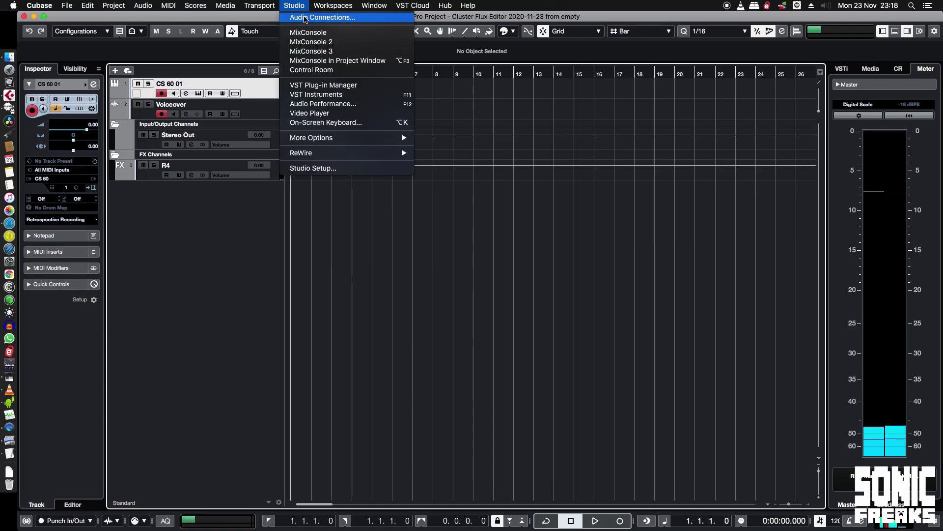
pyautogui.click(305, 18)
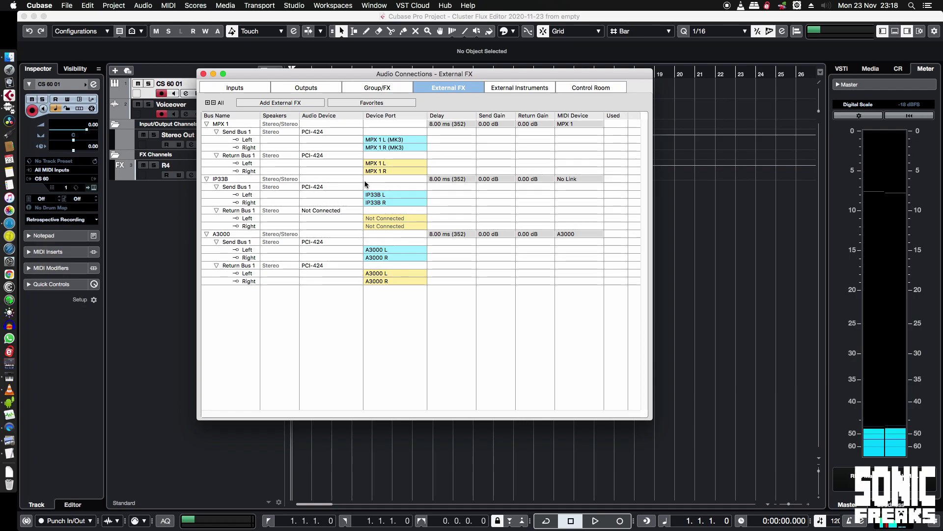
pyautogui.moveTo(423, 75); pyautogui.dragTo(431, 89)
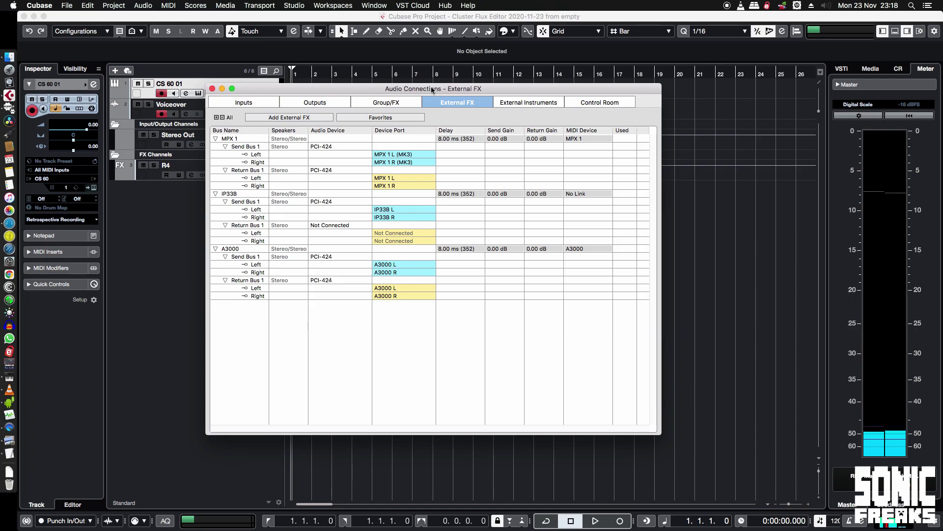
pyautogui.click(303, 6)
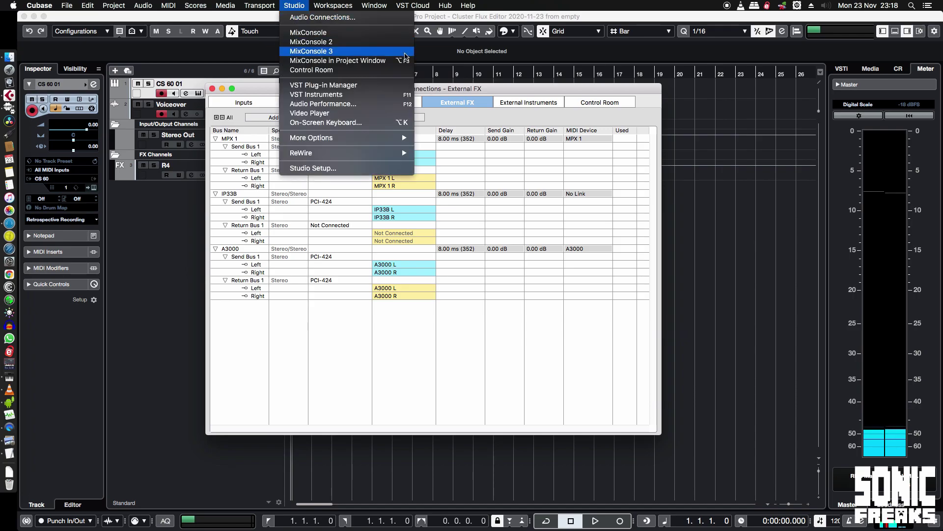
pyautogui.click(334, 20)
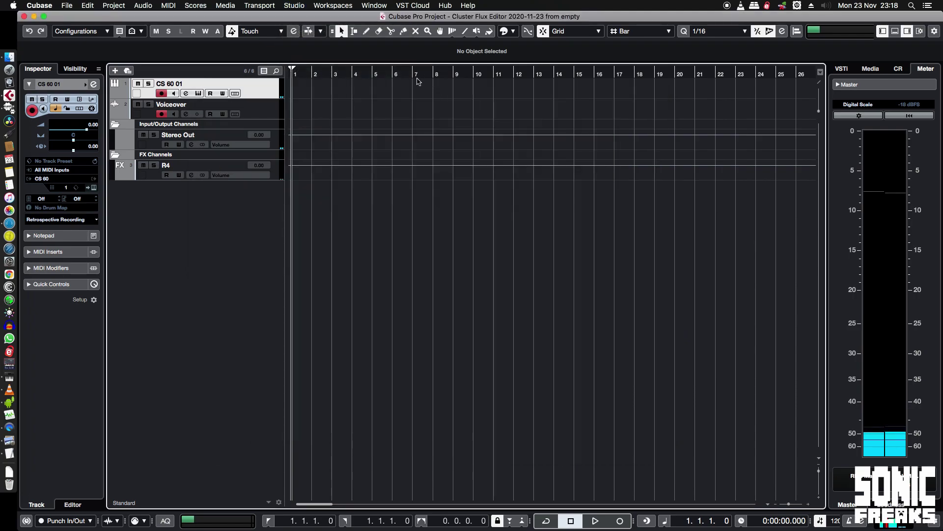
pyautogui.click(301, 6)
pyautogui.click(319, 20)
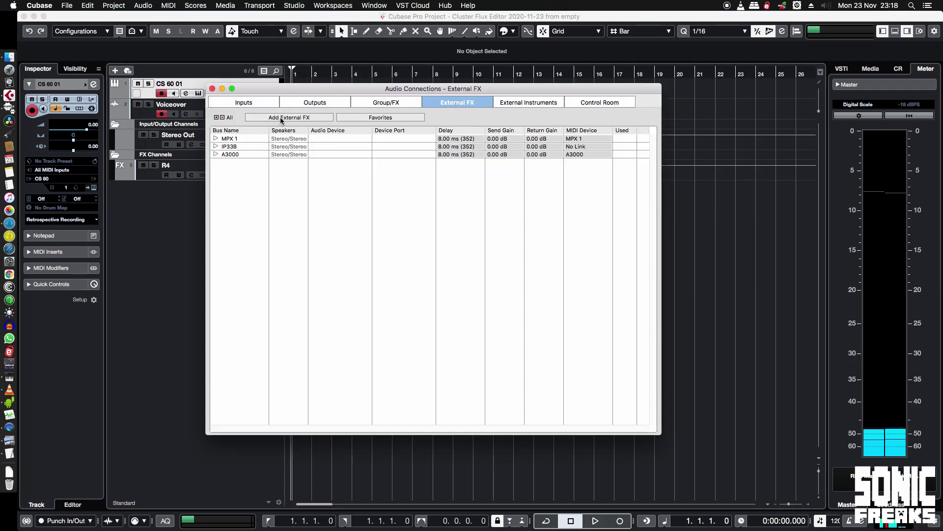
# Add an external FX named Cluster Flux with a mono send configuration, associated with the Cluster Flux MIDI device
pyautogui.click(283, 118)
pyautogui.click(471, 137)
pyautogui.write('Cluster Flux')
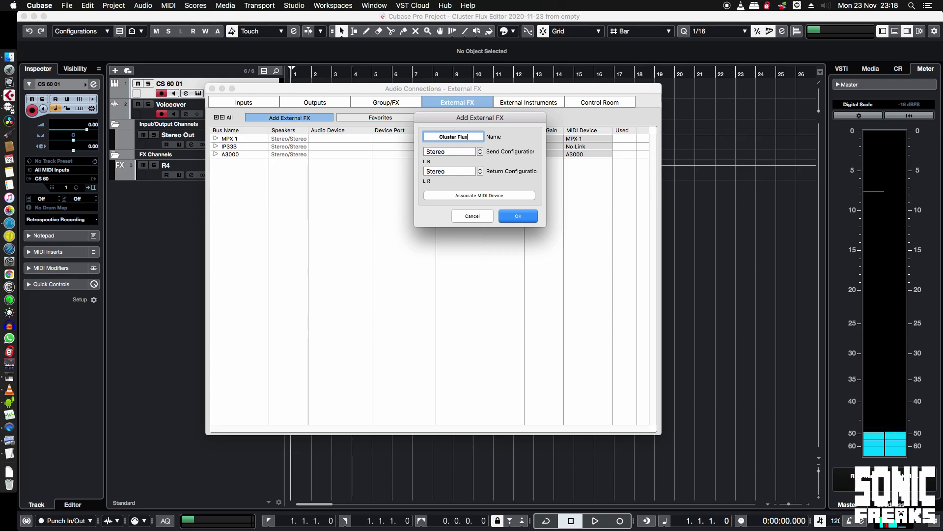
pyautogui.click(464, 152)
pyautogui.click(465, 143)
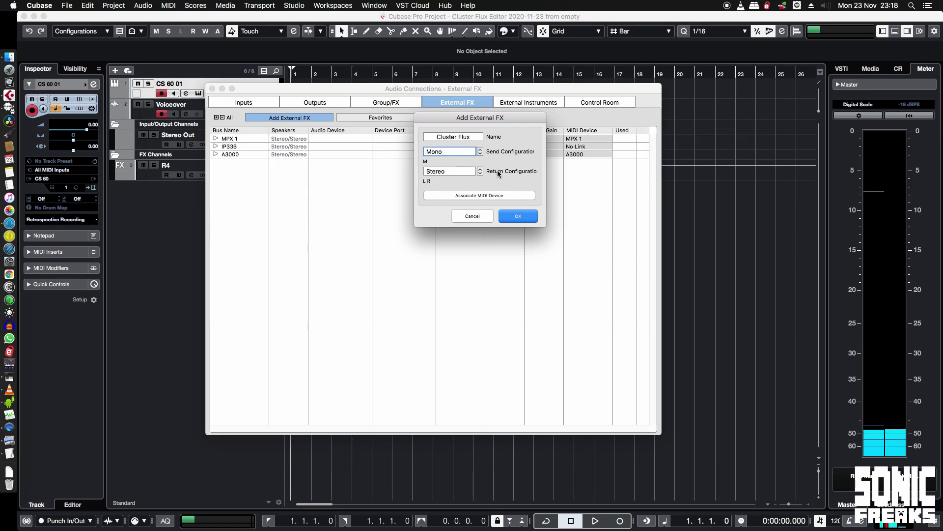
pyautogui.click(476, 196)
pyautogui.moveTo(510, 215)
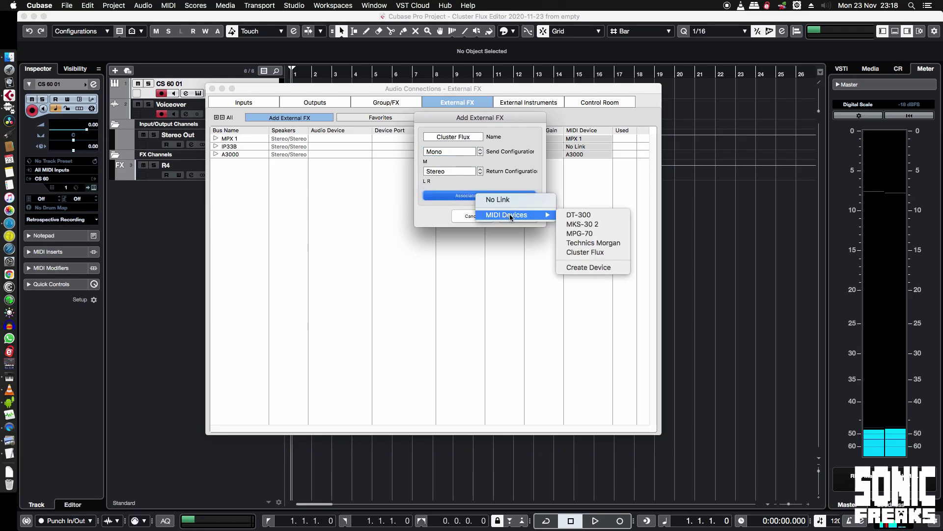
pyautogui.click(584, 252)
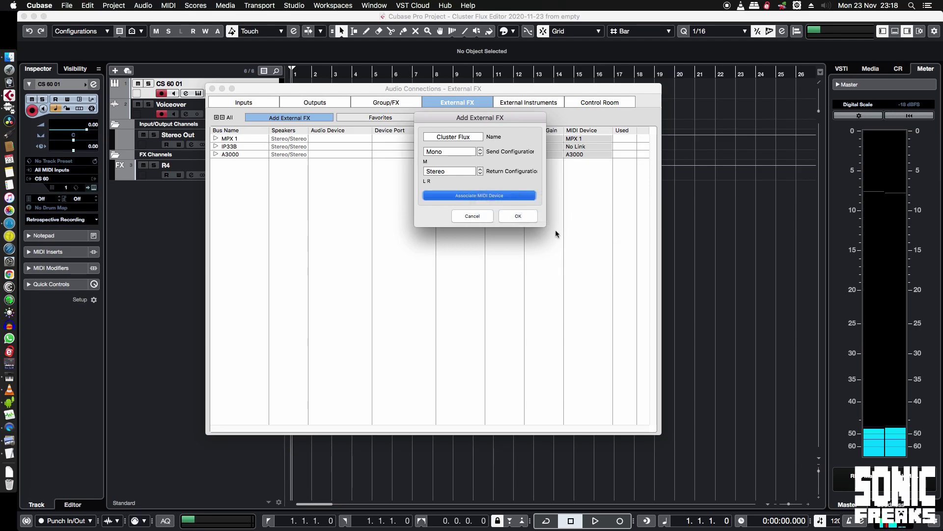
pyautogui.click(517, 215)
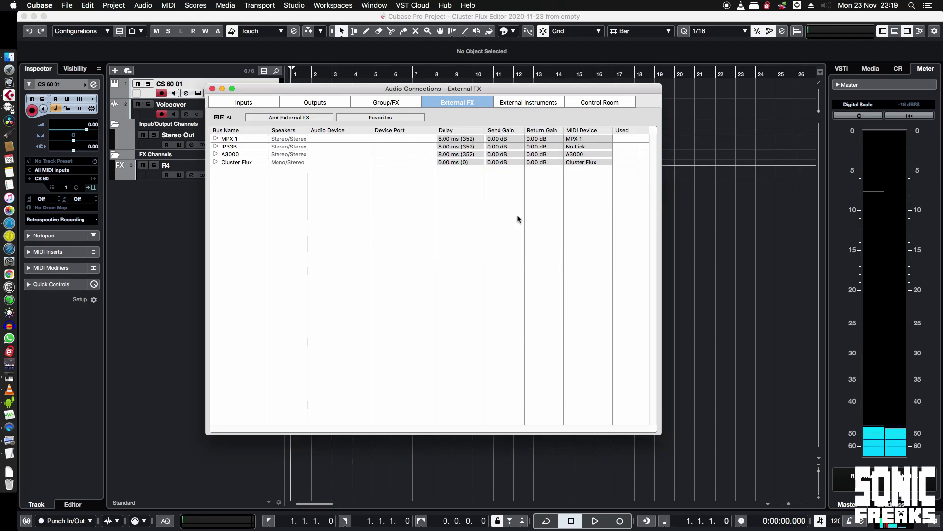
# Expand the Cluster Flux buses and connect Send Bus 1 to the PCI-424 audio device through its Cluster Flux port
pyautogui.click(216, 162)
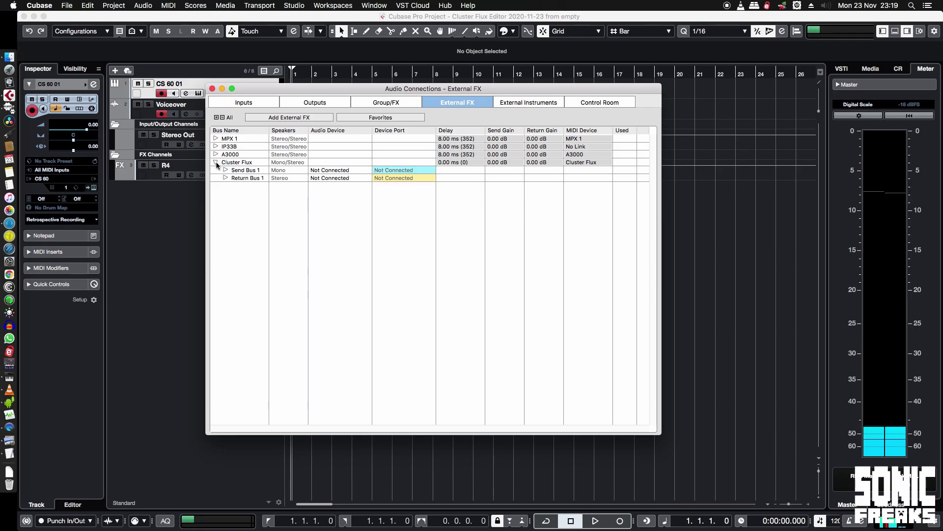
pyautogui.click(225, 170)
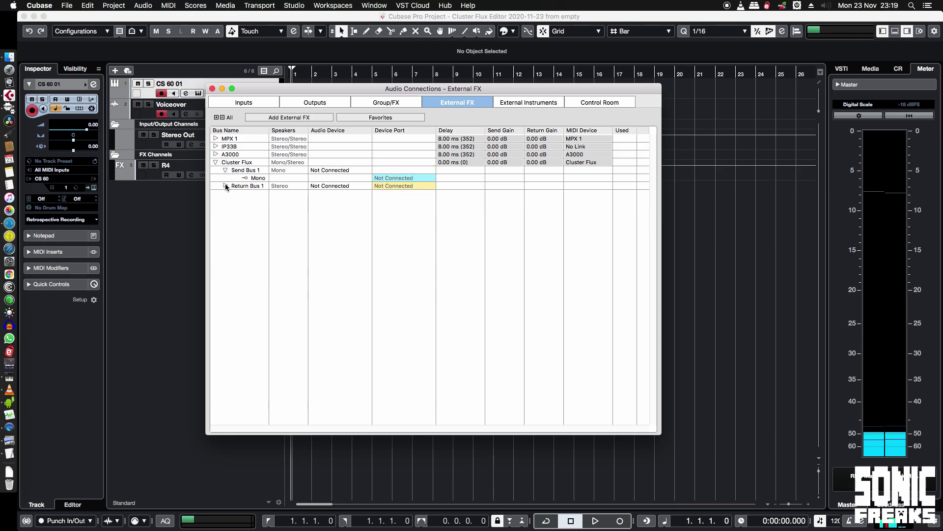
pyautogui.click(226, 185)
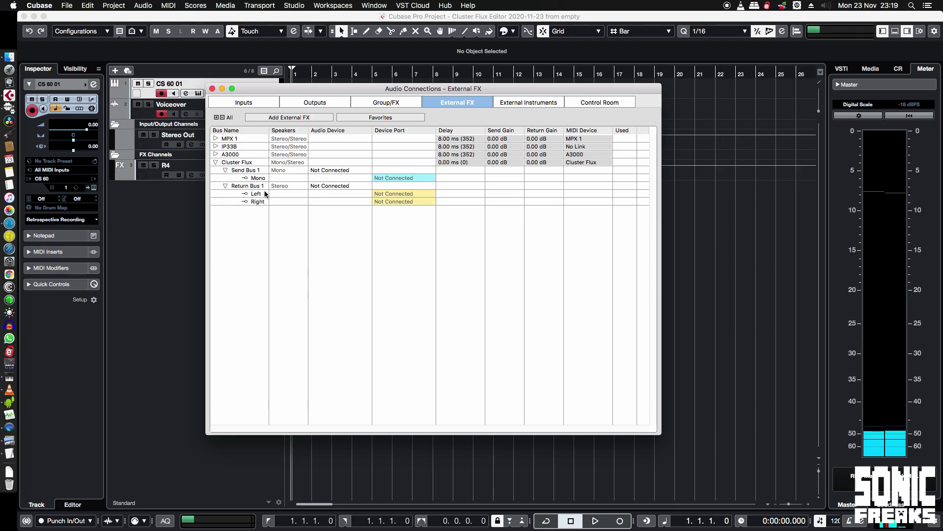
pyautogui.click(330, 170)
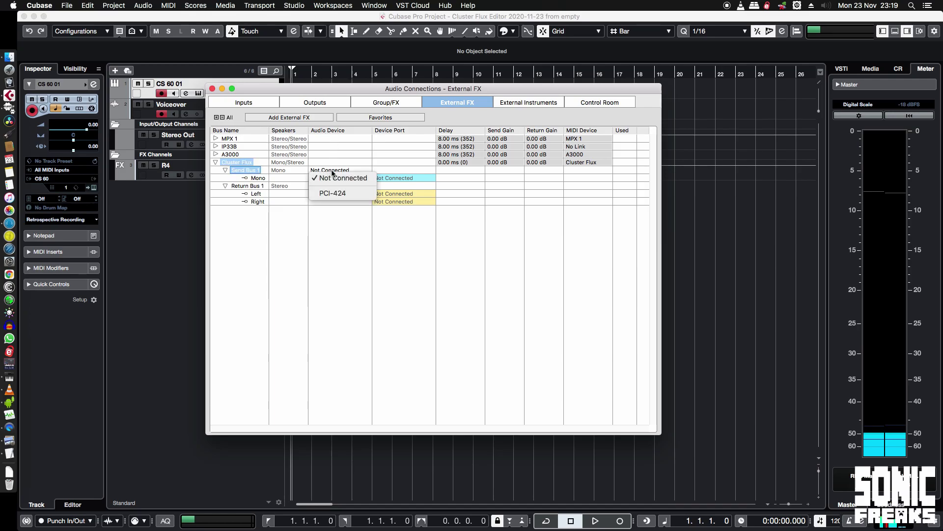
pyautogui.click(338, 194)
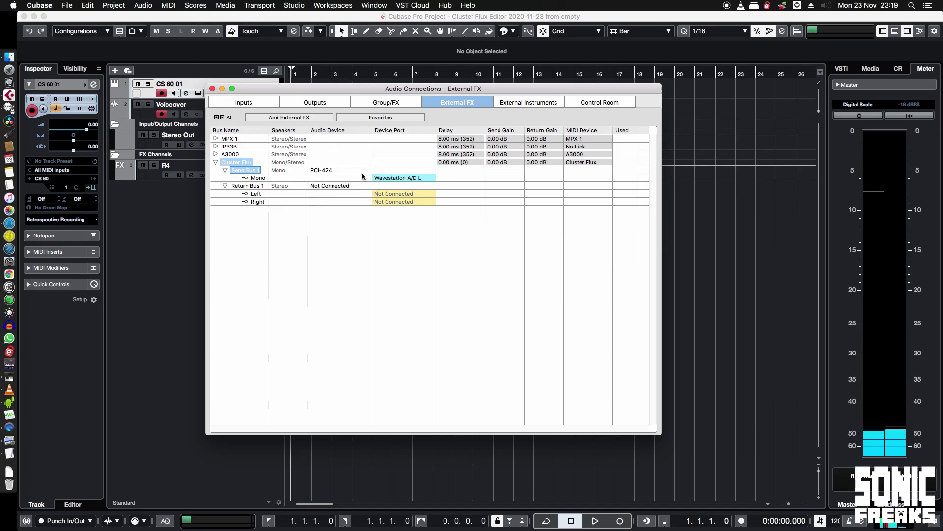
pyautogui.click(405, 179)
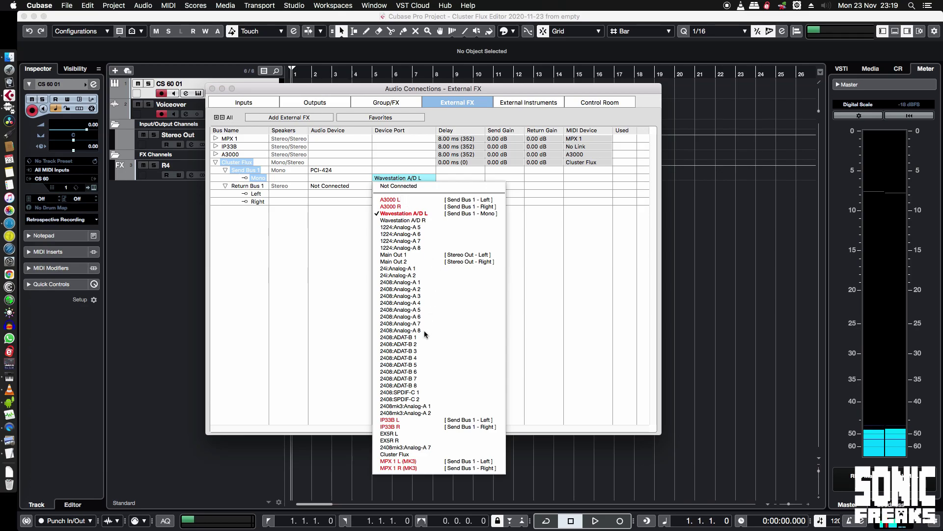
pyautogui.click(412, 456)
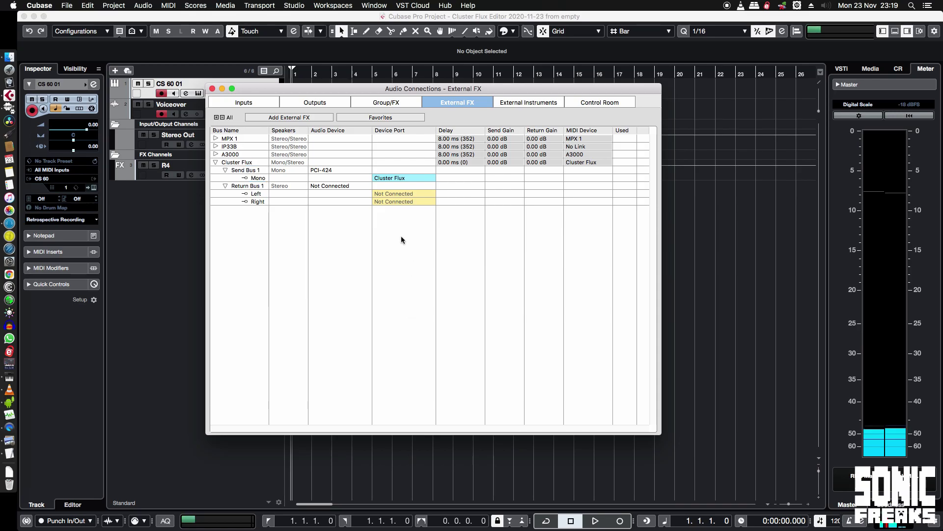
# Connect Return Bus 1 to PCI-424, assigning Cluster Flux L - 53 to the left channel and Cluster Flux R - 54 to the right
pyautogui.click(327, 186)
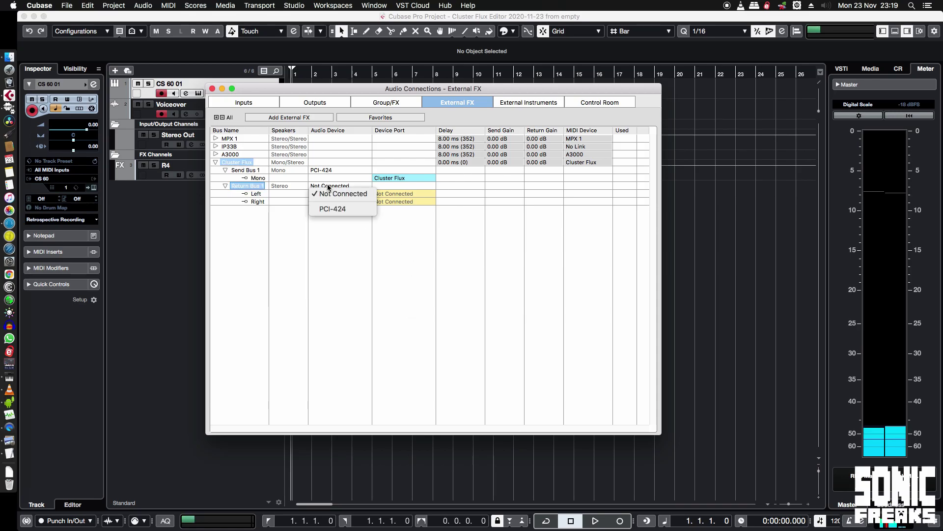
pyautogui.click(339, 208)
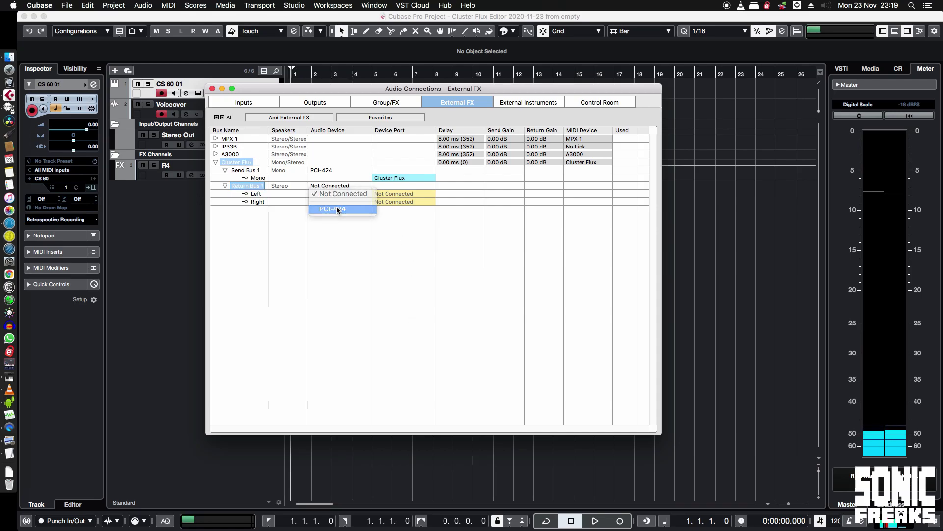
pyautogui.click(402, 193)
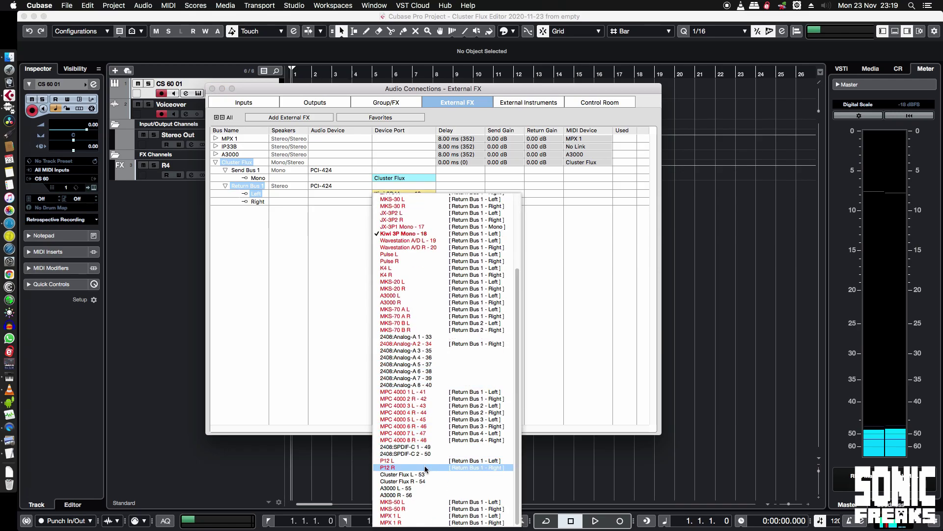
pyautogui.click(423, 474)
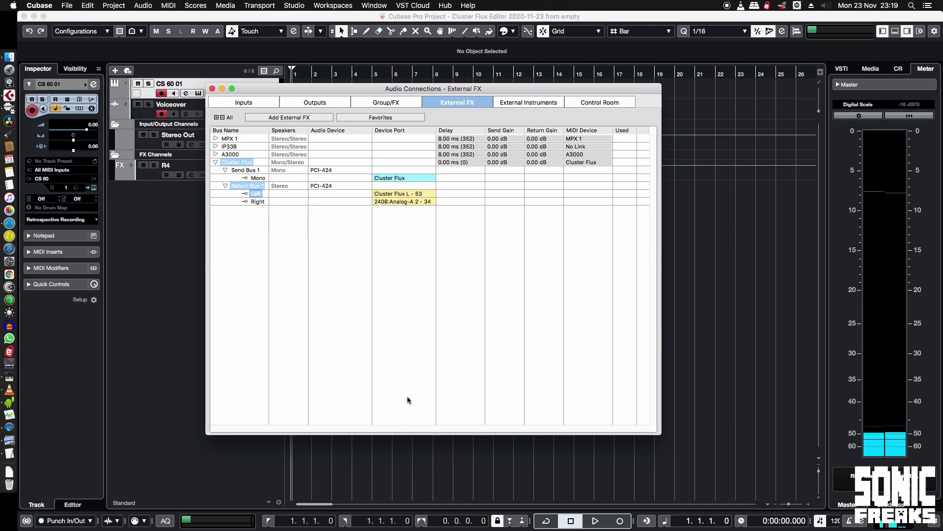
pyautogui.click(401, 202)
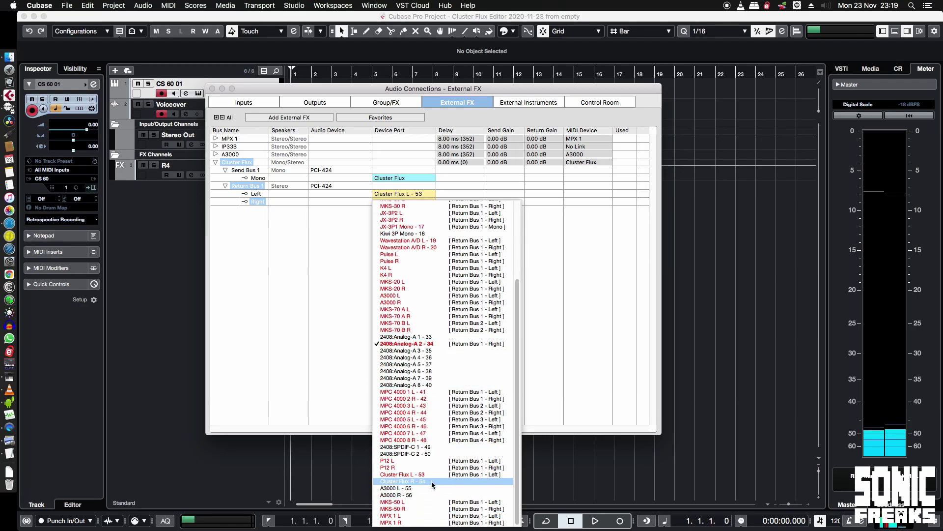
pyautogui.click(400, 481)
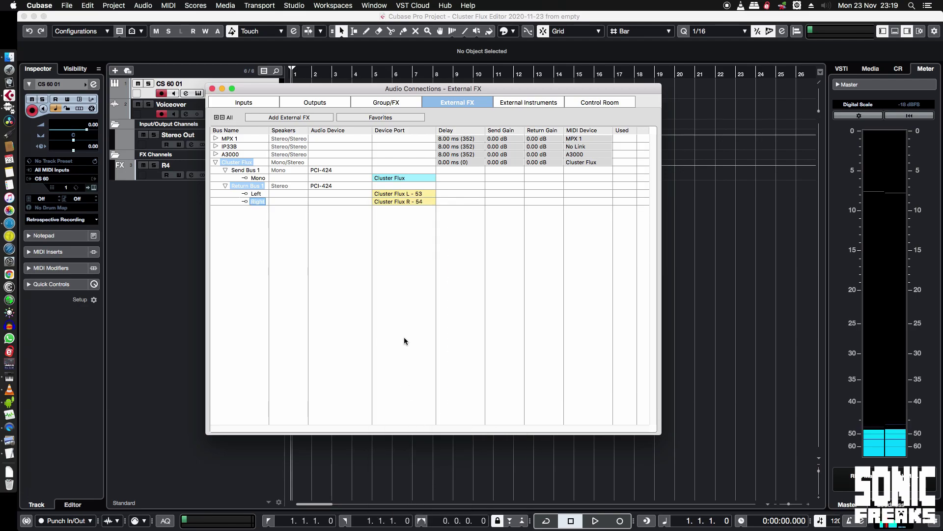
# Review the device ports available for the left return channel and close the Audio Connections
pyautogui.click(396, 195)
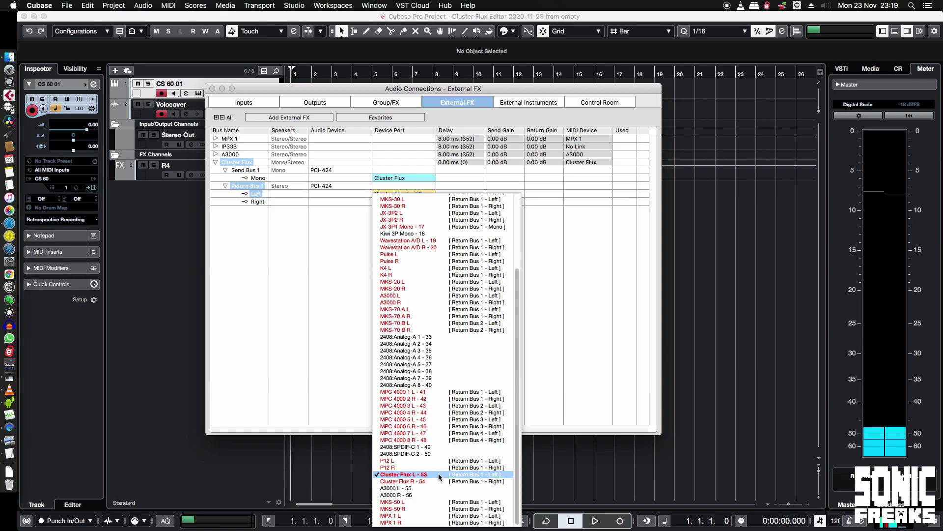
pyautogui.click(342, 322)
pyautogui.click(350, 279)
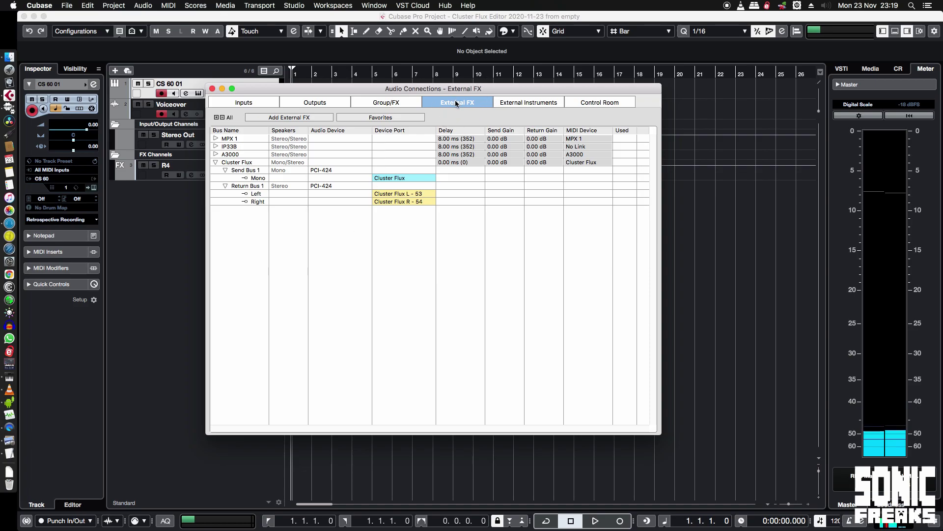
pyautogui.click(212, 88)
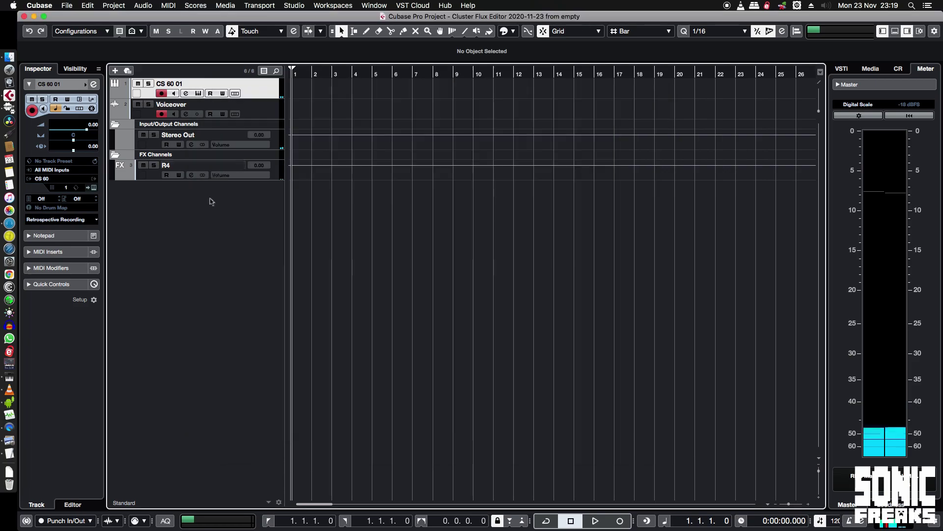
# Add a stereo effect track named Cluster Flux that uses the Cluster Flux external plug-in and outputs to Stereo Out
pyautogui.click(113, 6)
pyautogui.moveTo(144, 17)
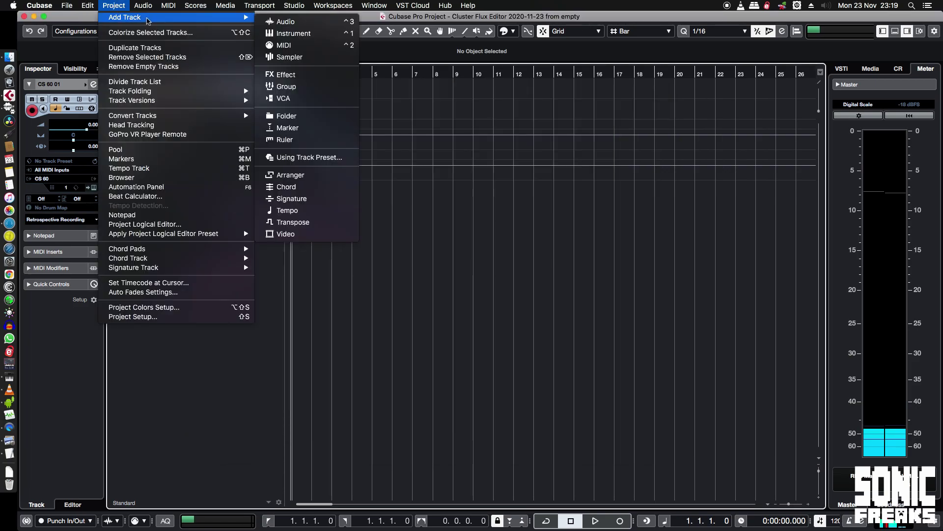
pyautogui.click(302, 79)
pyautogui.click(612, 180)
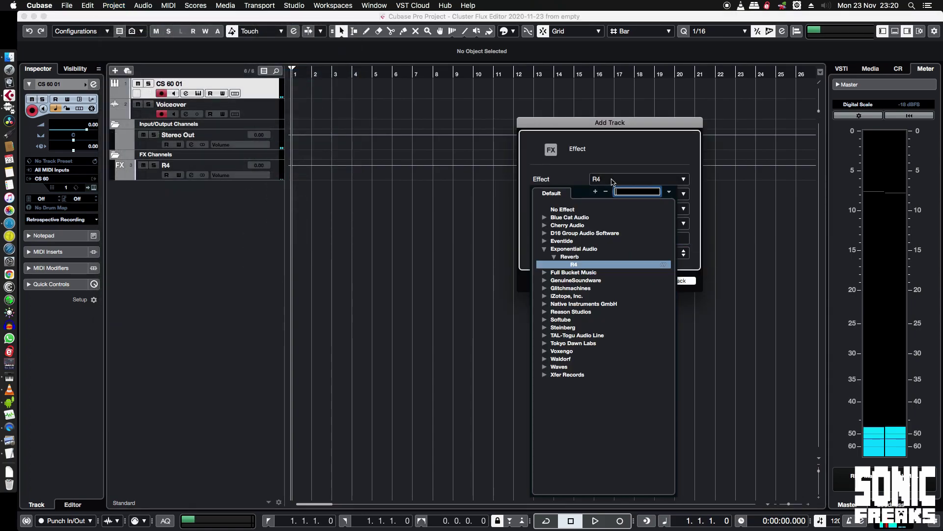
pyautogui.write('cluster')
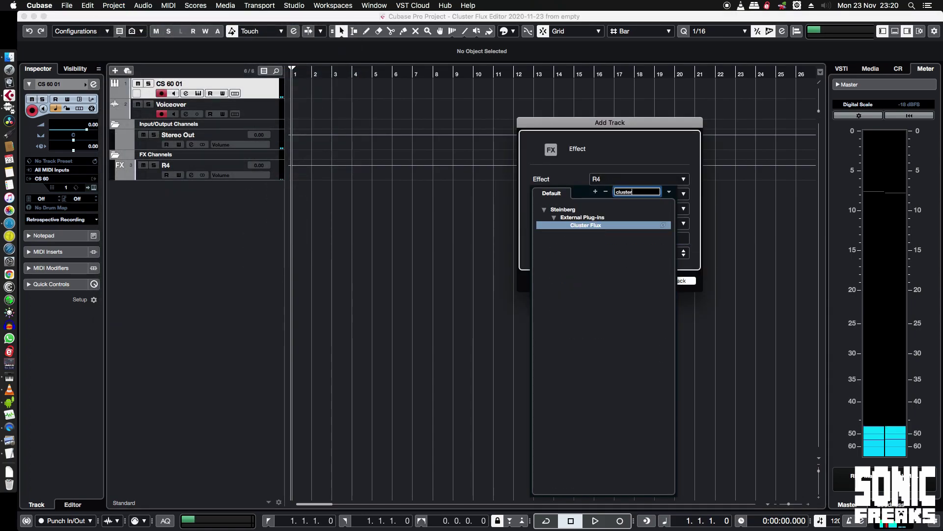
pyautogui.click(591, 226)
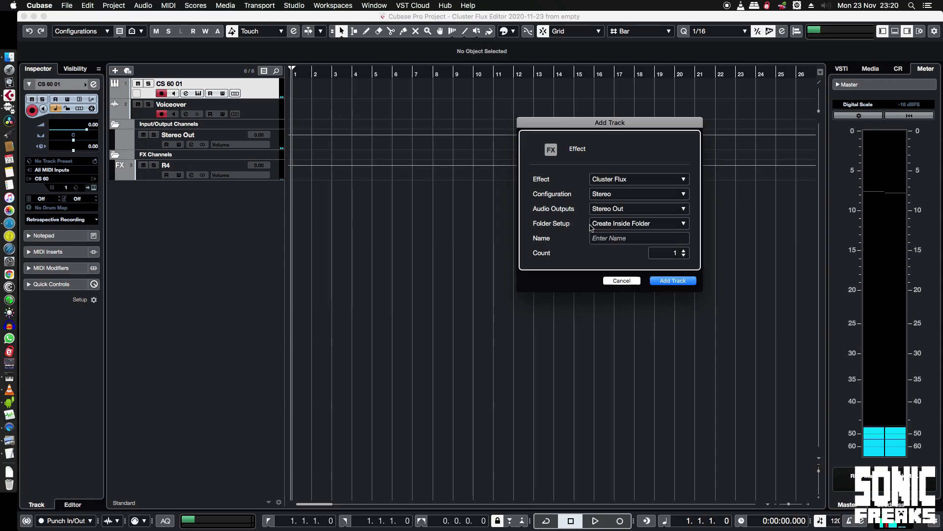
pyautogui.click(618, 212)
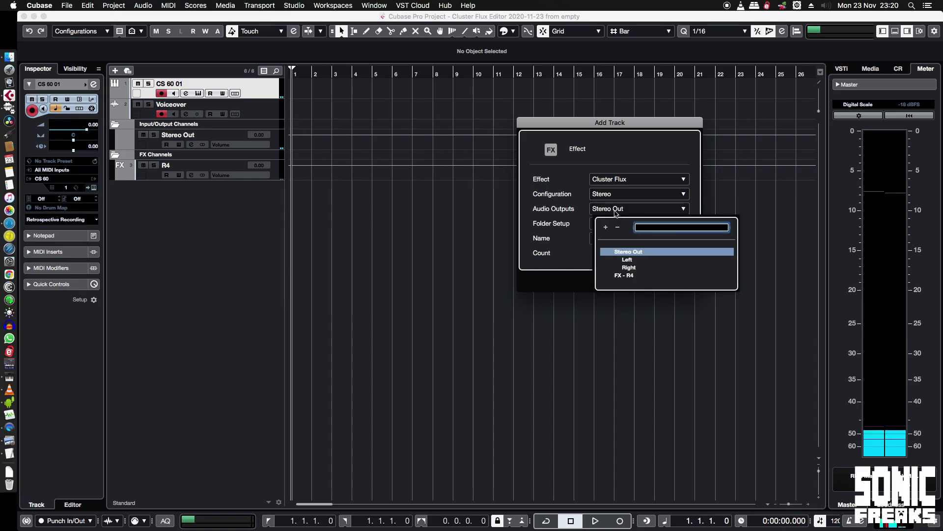
pyautogui.click(580, 225)
pyautogui.click(613, 240)
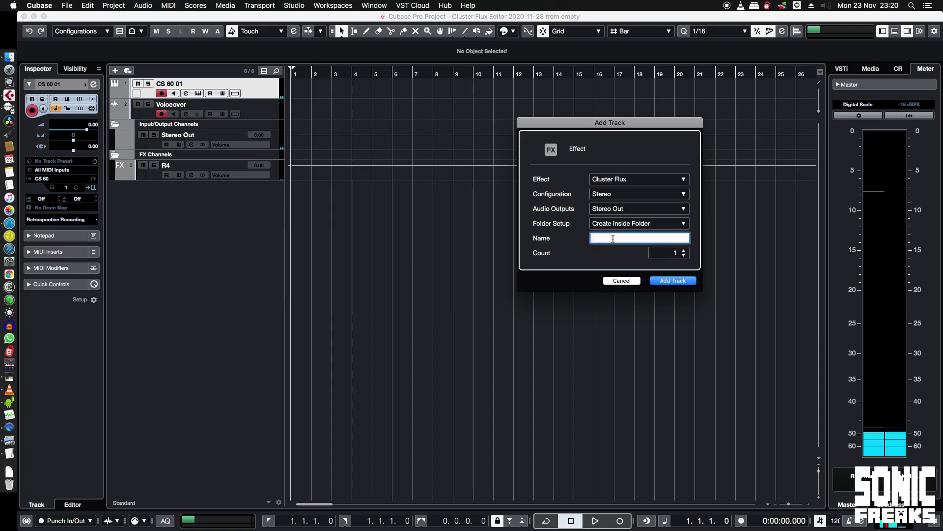
pyautogui.write('Cluster Flux')
pyautogui.click(680, 282)
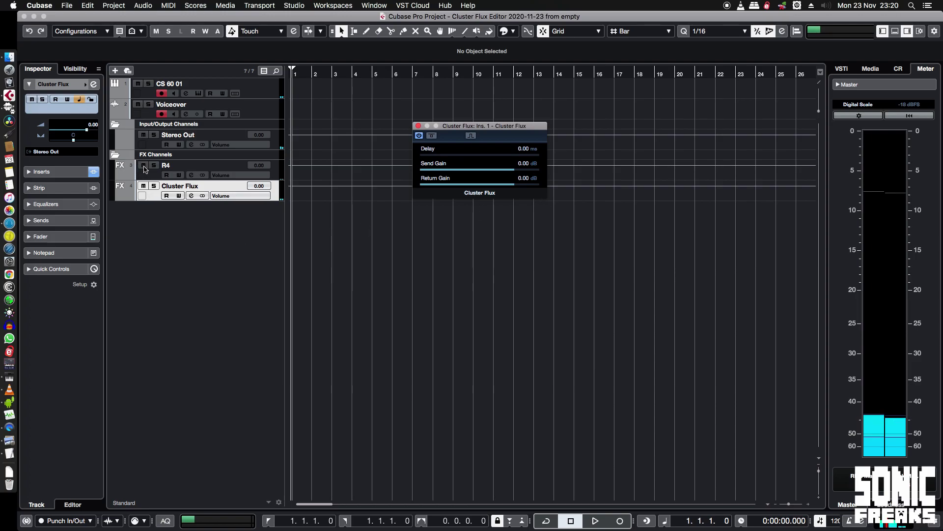
# Move the Input/Output Channels folder below the FX channels, and reposition and close the CS 60 01 channel settings window
pyautogui.moveTo(149, 126); pyautogui.dragTo(198, 199)
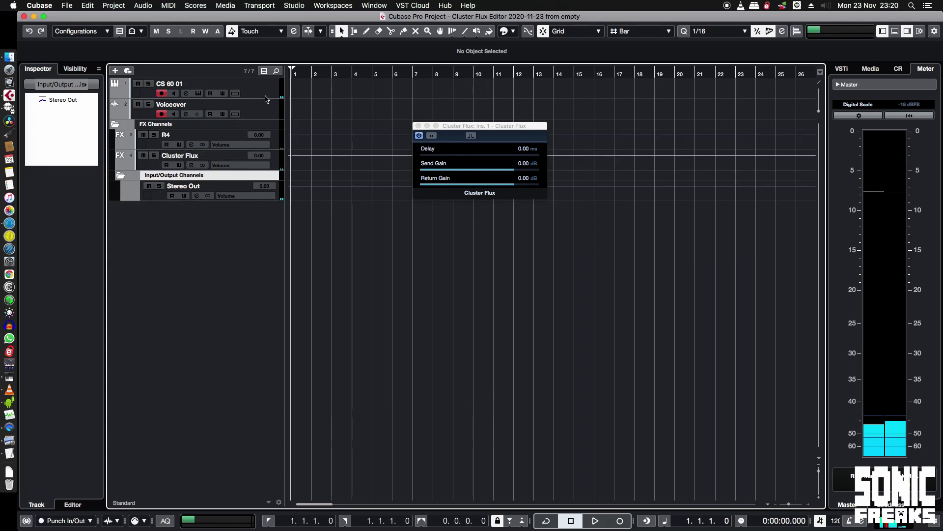
pyautogui.click(263, 94)
pyautogui.press('e')
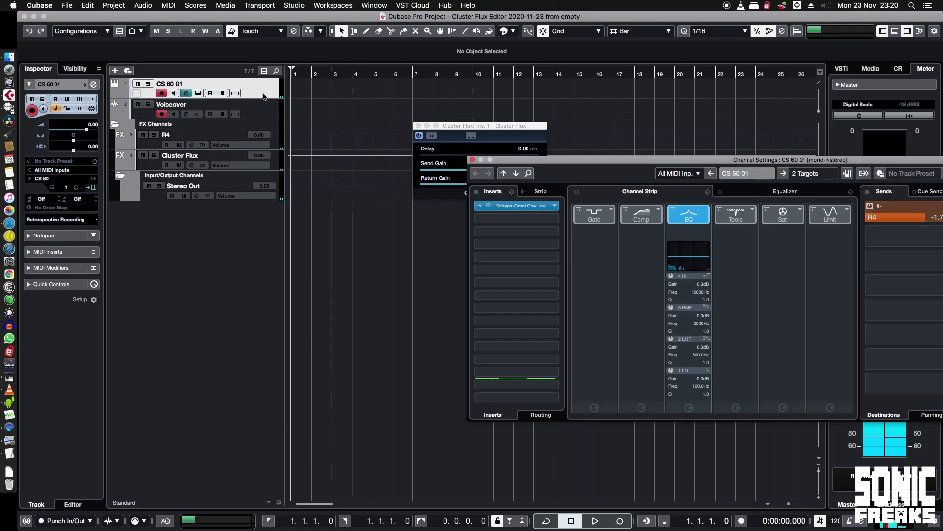
pyautogui.moveTo(618, 167); pyautogui.dragTo(340, 225)
pyautogui.click(185, 227)
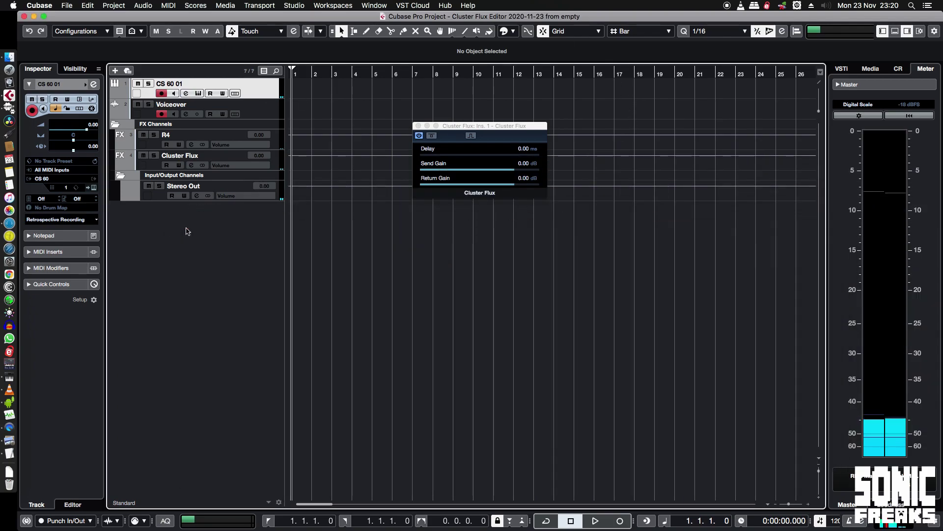
# Run Check User Delay on the Cluster Flux external FX in the Audio Connections and close its plug-in and connection windows
pyautogui.click(301, 6)
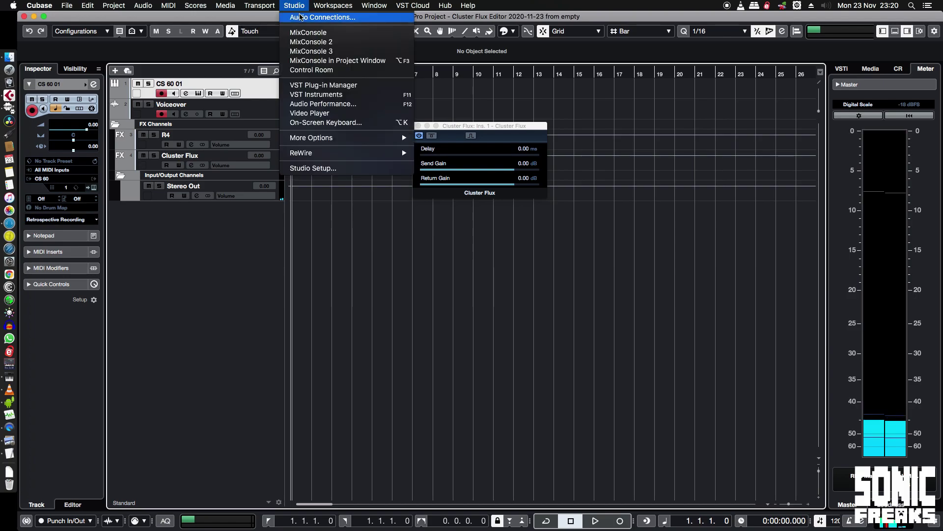
pyautogui.click(320, 18)
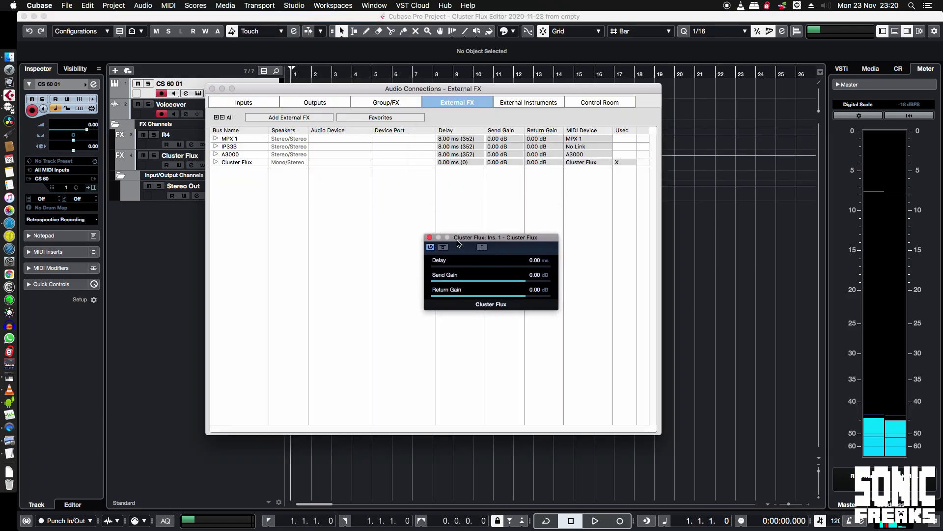
pyautogui.click(216, 162)
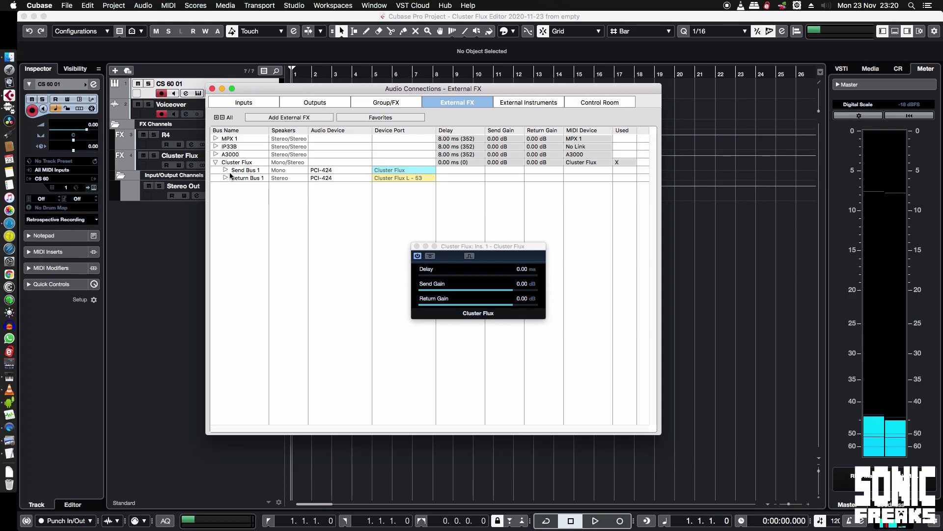
pyautogui.click(226, 170)
pyautogui.click(225, 186)
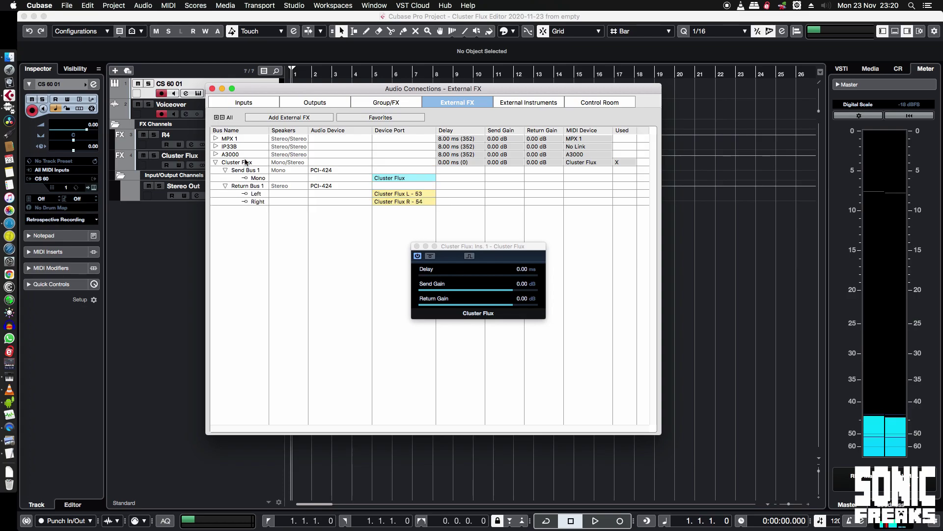
pyautogui.click(247, 164)
pyautogui.rightClick(247, 162)
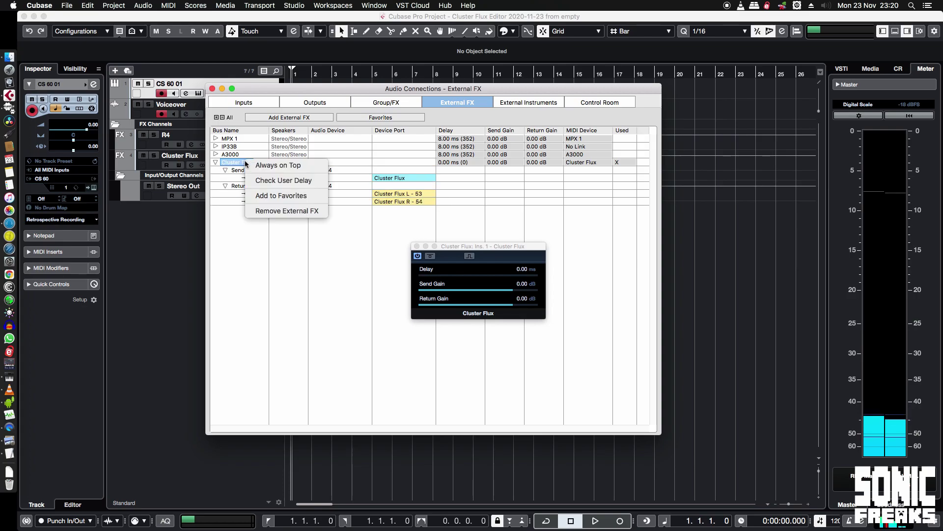
pyautogui.click(278, 180)
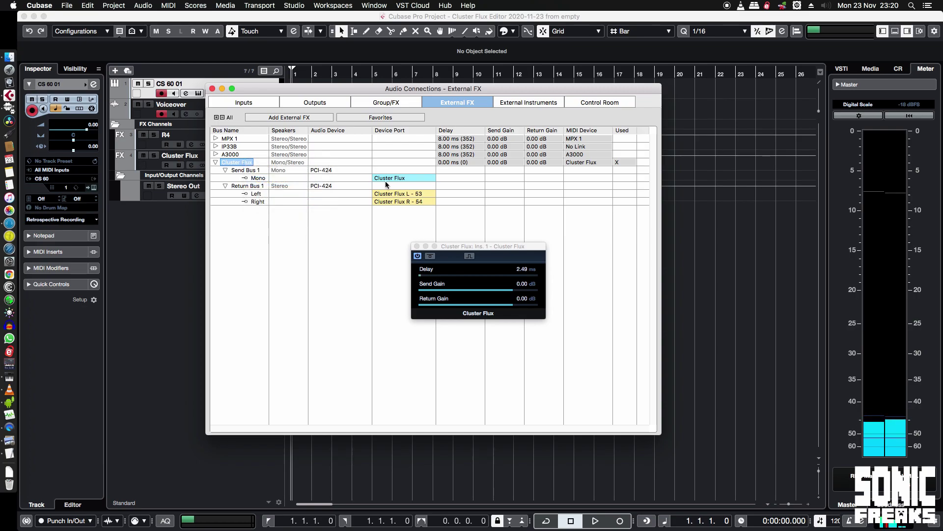
pyautogui.click(418, 247)
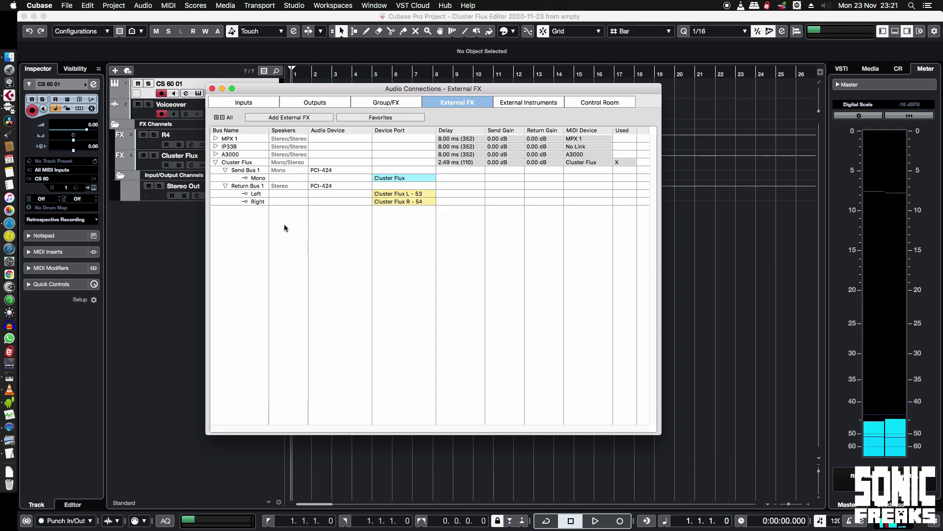
pyautogui.click(213, 88)
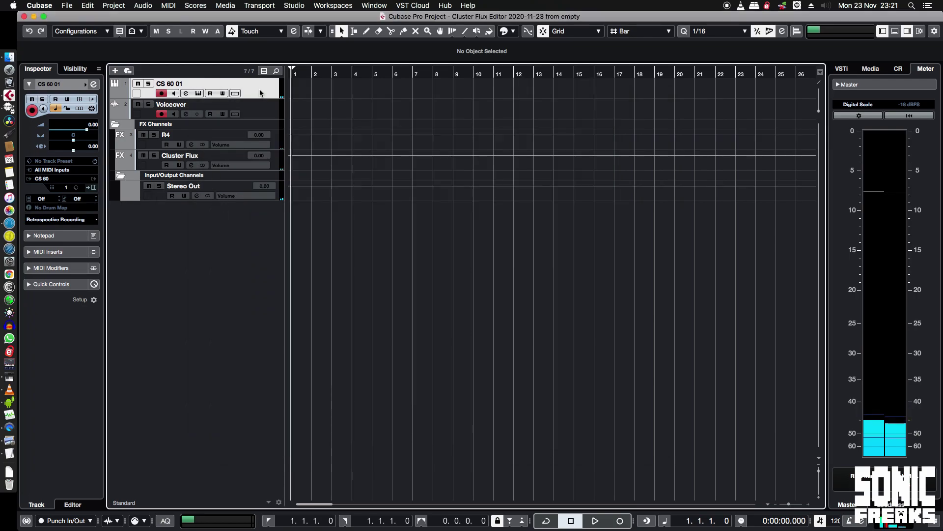
# Add and activate a send to Cluster Flux in the CS 60 01 channel settings, and close the settings window
pyautogui.press('e')
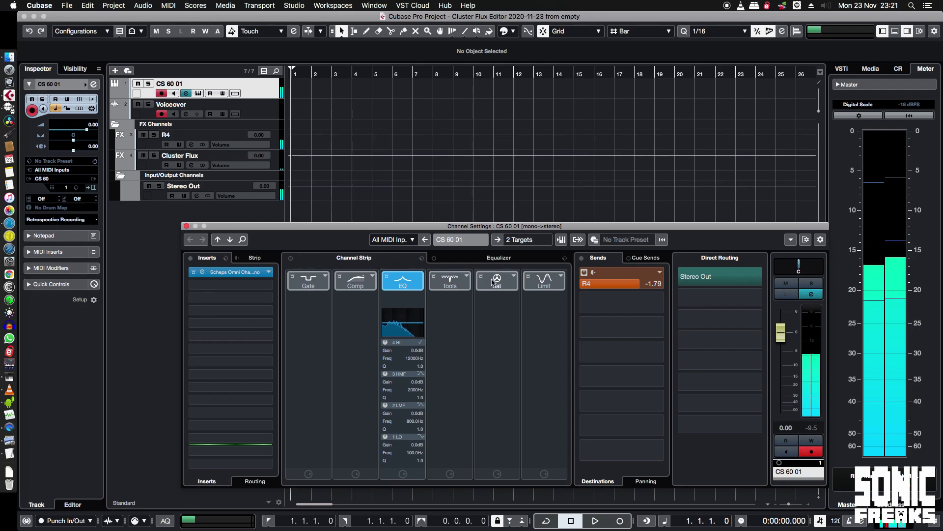
pyautogui.click(661, 304)
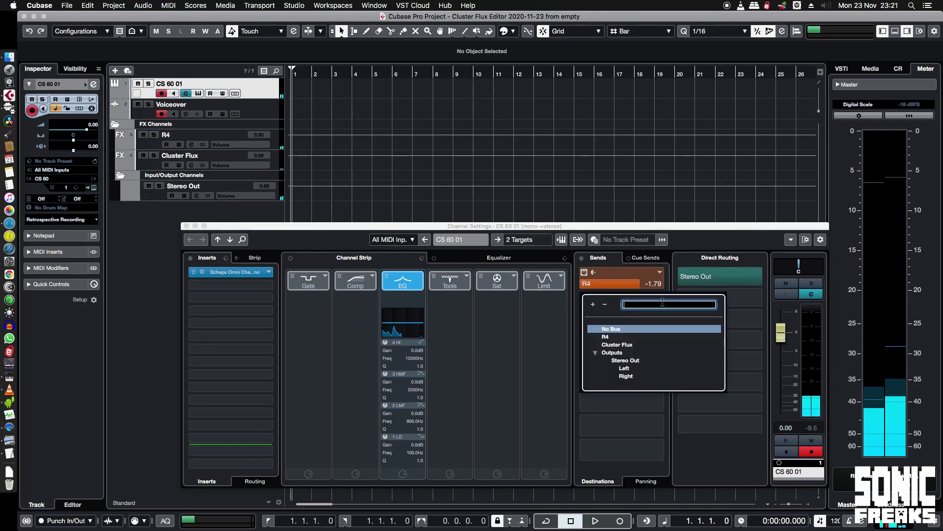
pyautogui.click(620, 345)
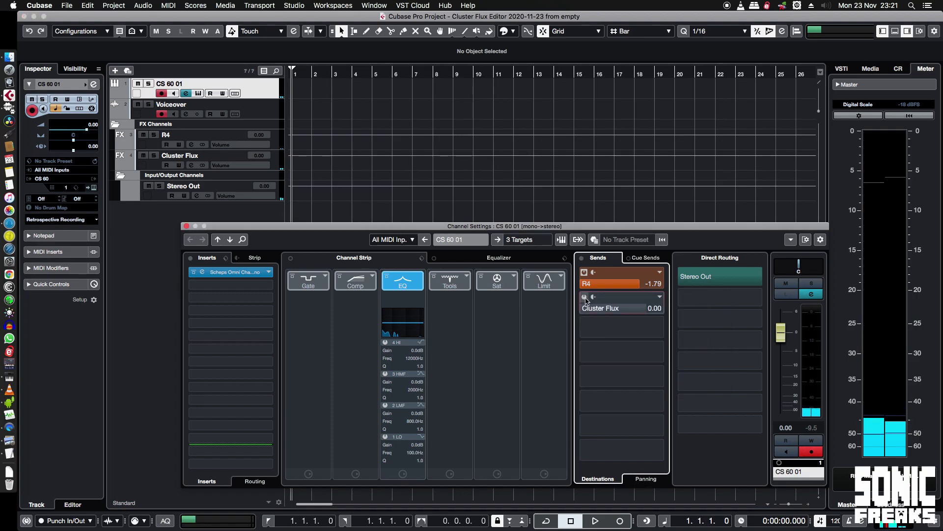
pyautogui.click(585, 297)
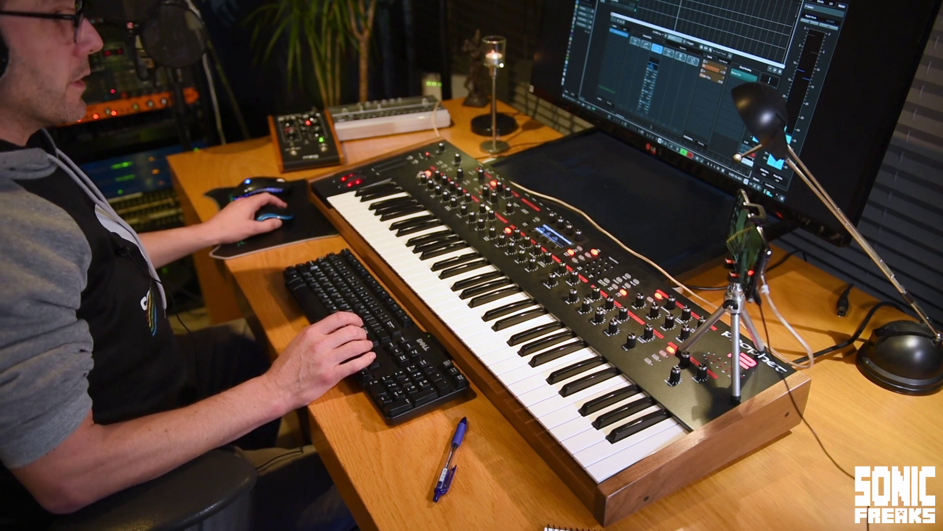
pyautogui.click(613, 15)
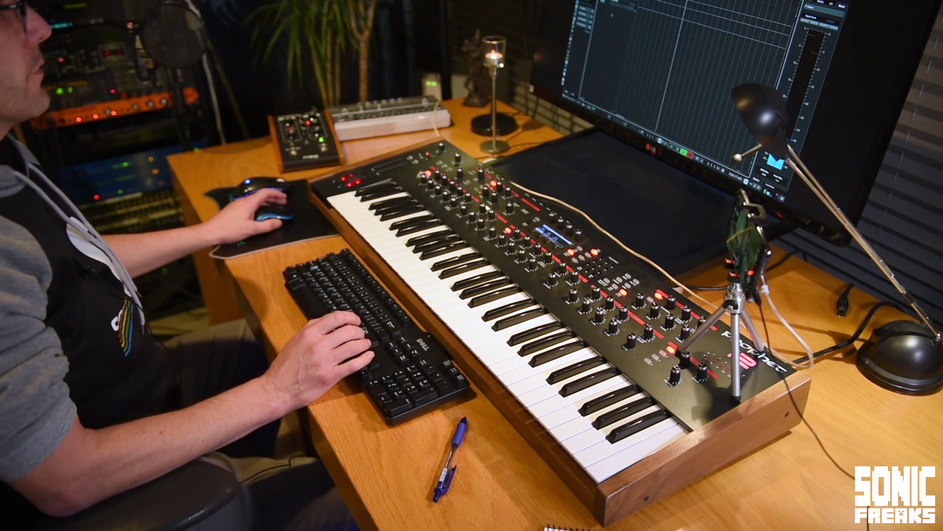
# Switch to the Cluster Flux Editor and review the available ports for its MIDI input, MIDI output and DAW MIDI output
pyautogui.press('super+Tab')
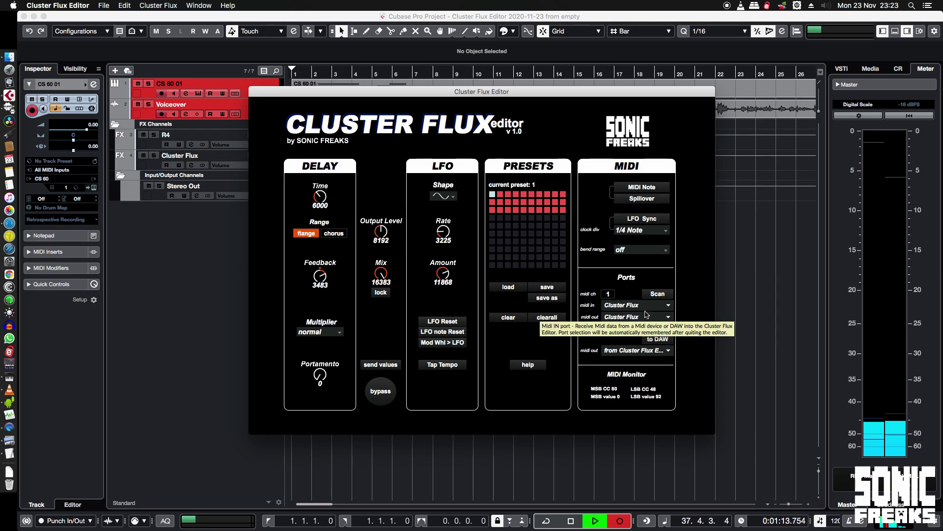
pyautogui.click(669, 306)
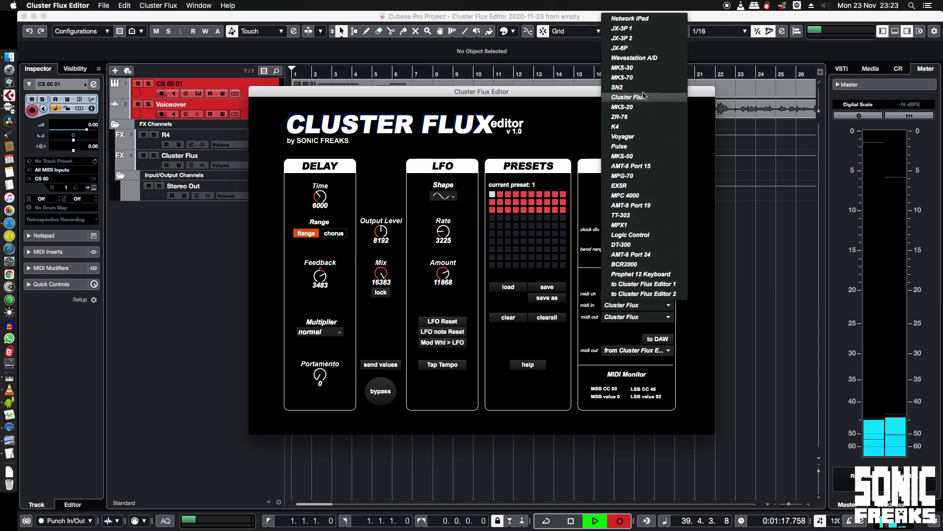
pyautogui.click(577, 109)
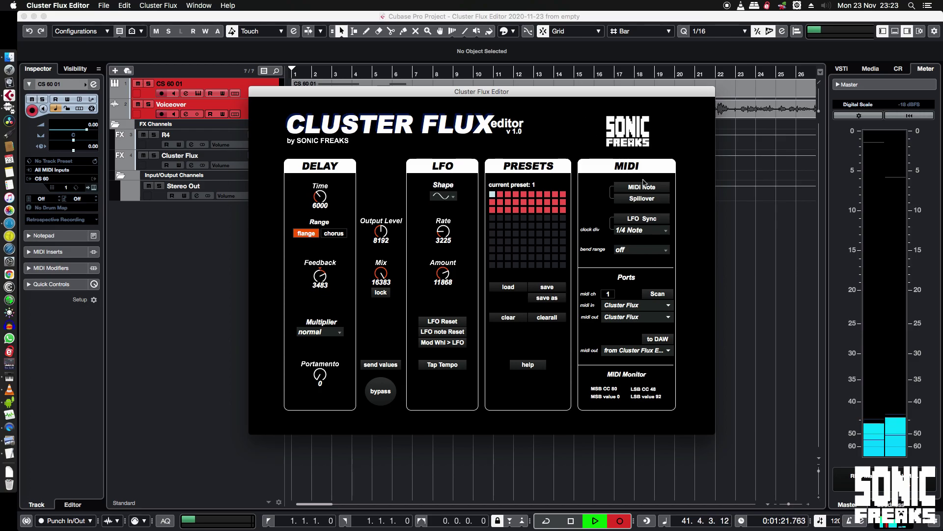
pyautogui.click(669, 318)
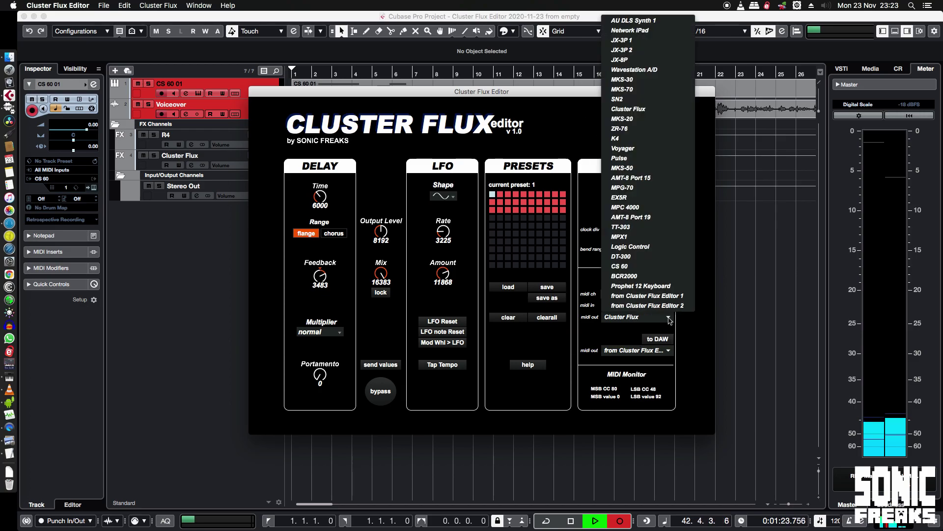
pyautogui.click(623, 333)
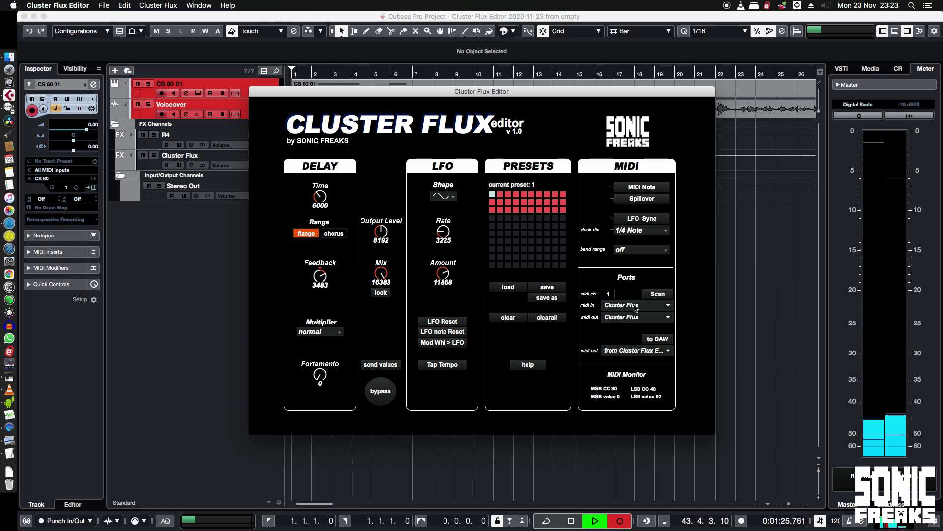
pyautogui.click(663, 304)
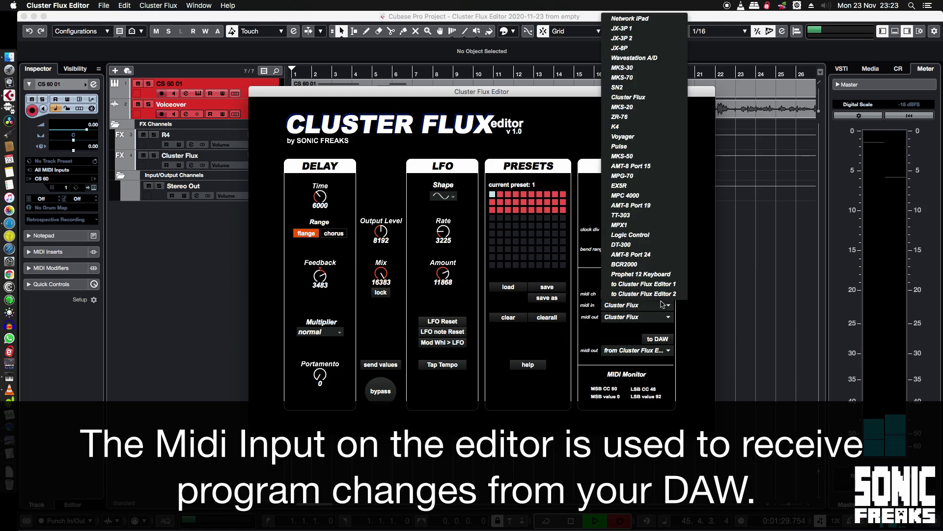
pyautogui.click(633, 336)
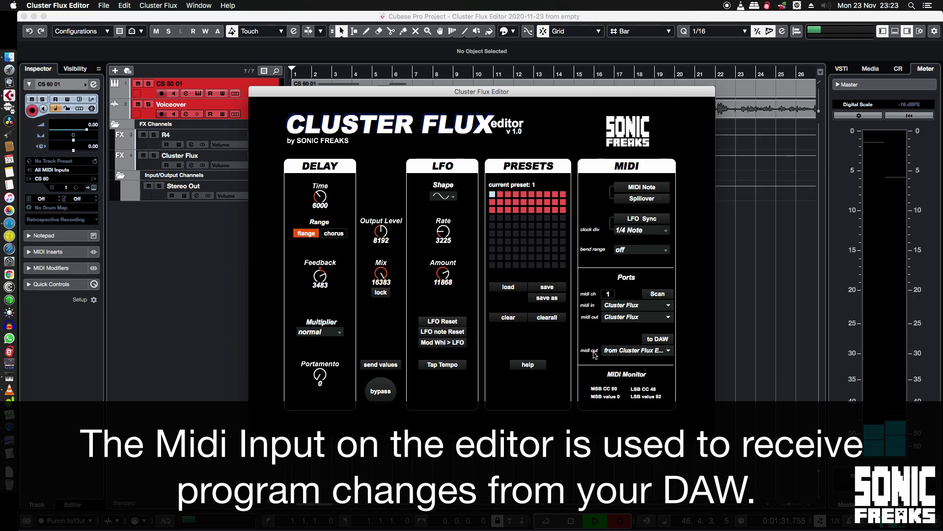
pyautogui.click(652, 354)
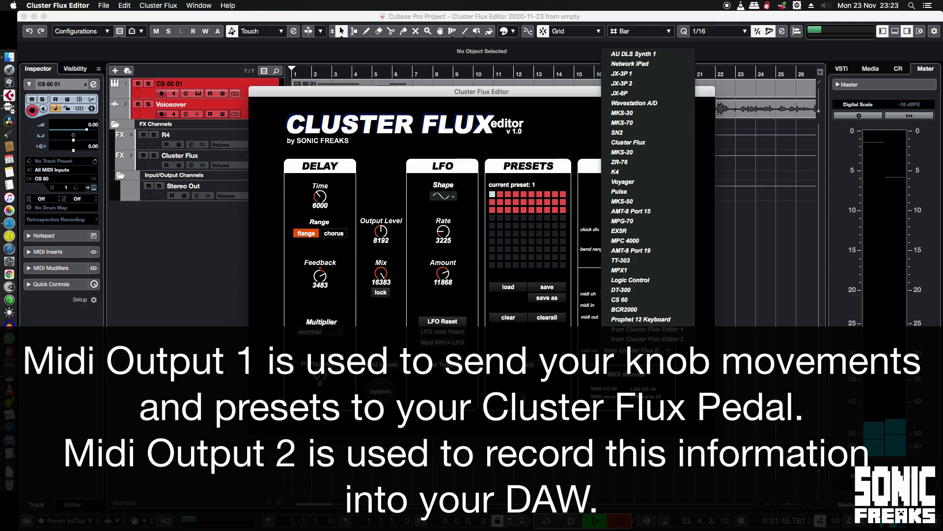
pyautogui.click(523, 395)
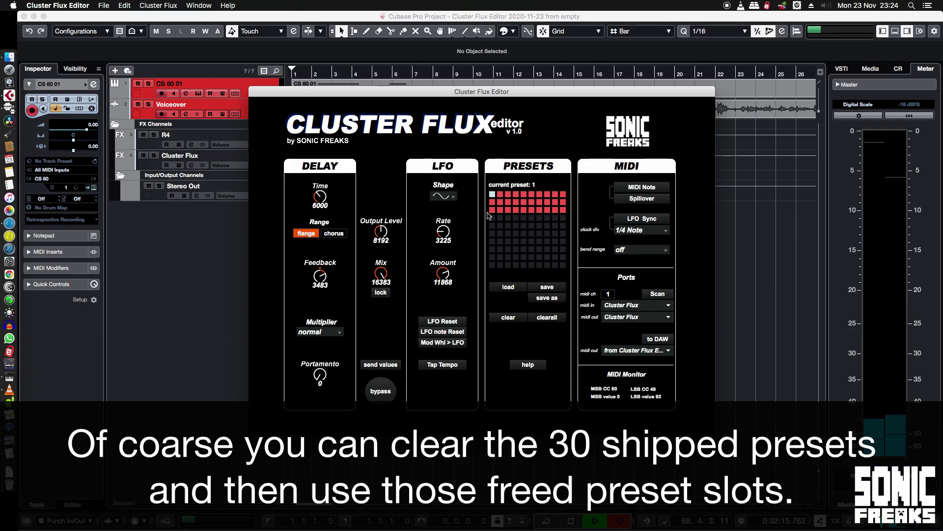
# Examine the preset slots and audition presets 2, 3 and 4 in turn
pyautogui.moveTo(499, 227)
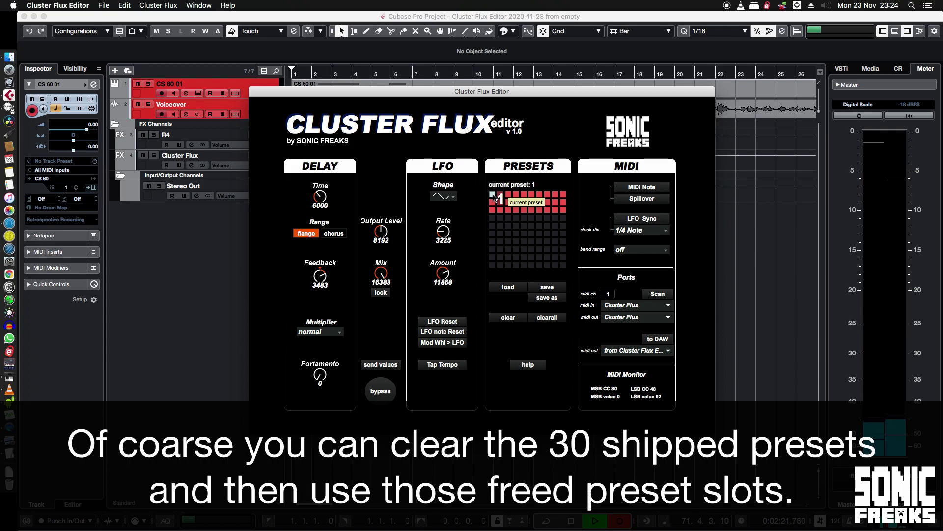
pyautogui.moveTo(494, 198)
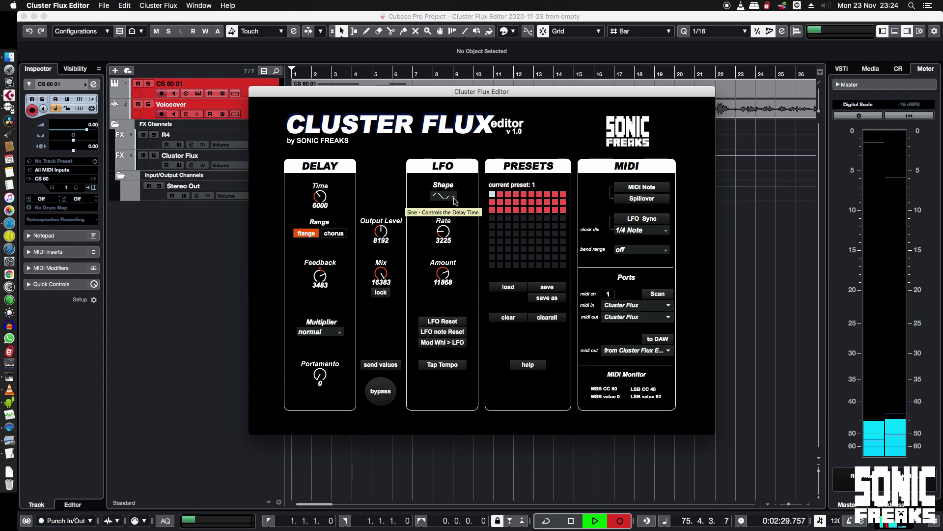
pyautogui.moveTo(544, 267)
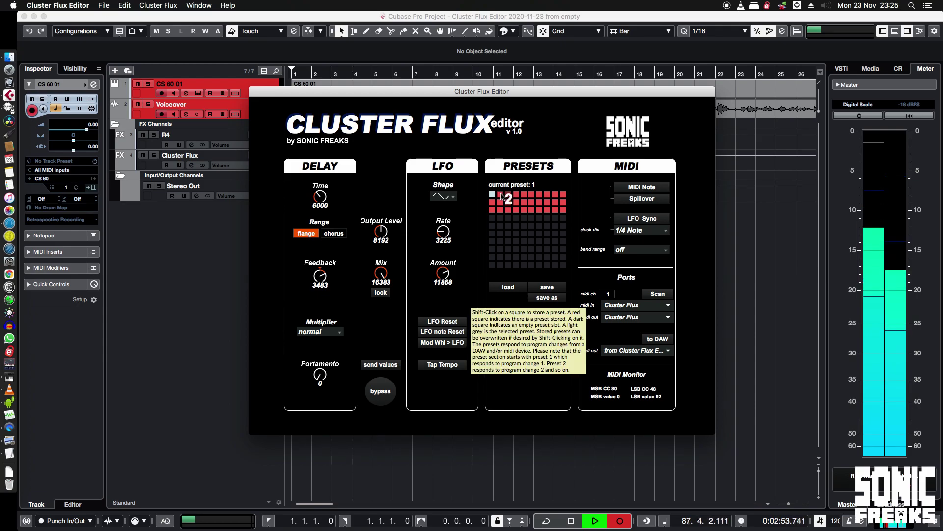
pyautogui.click(501, 195)
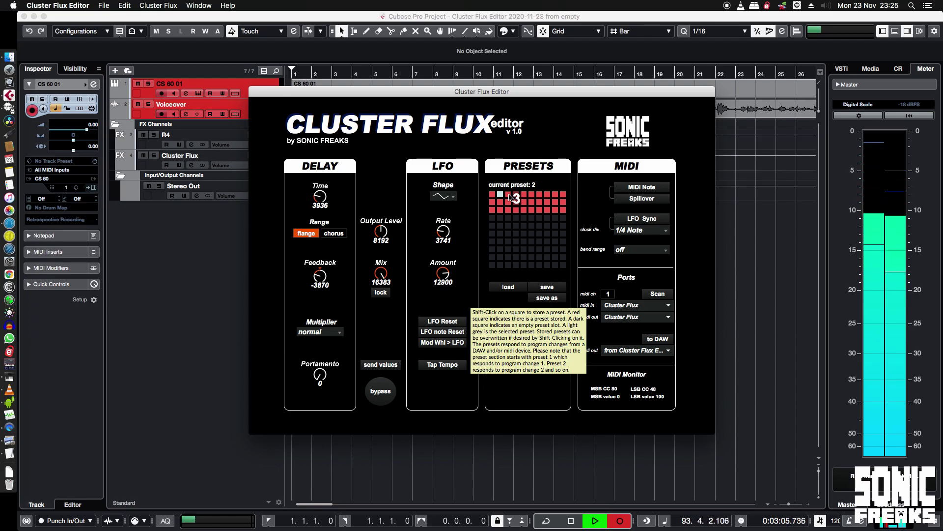
pyautogui.click(510, 196)
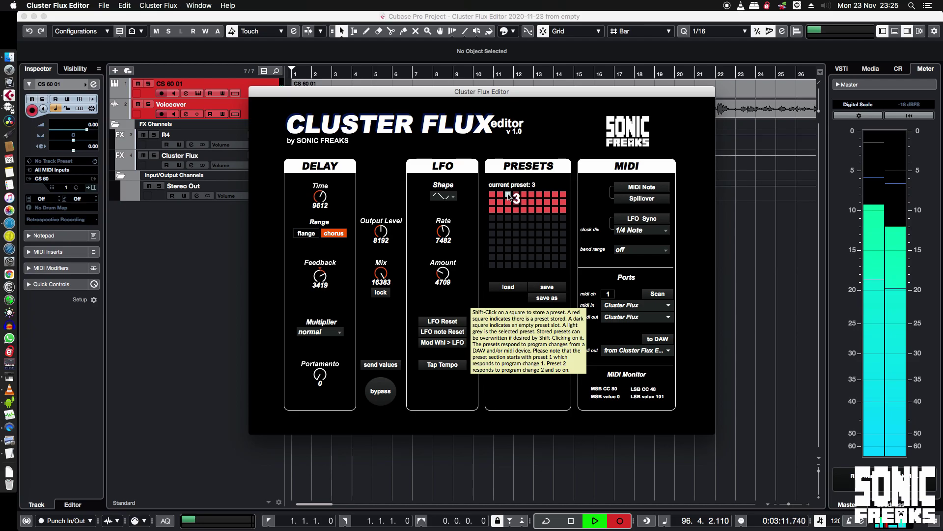
pyautogui.click(518, 196)
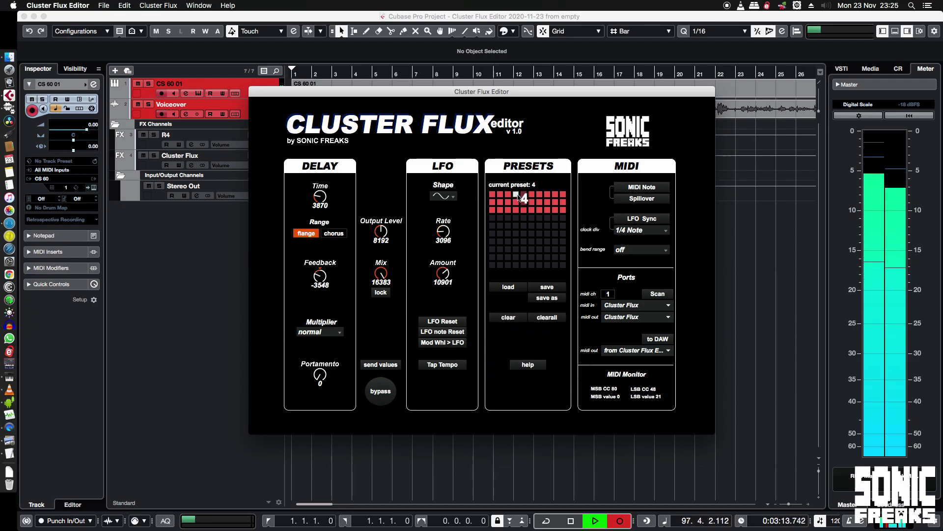
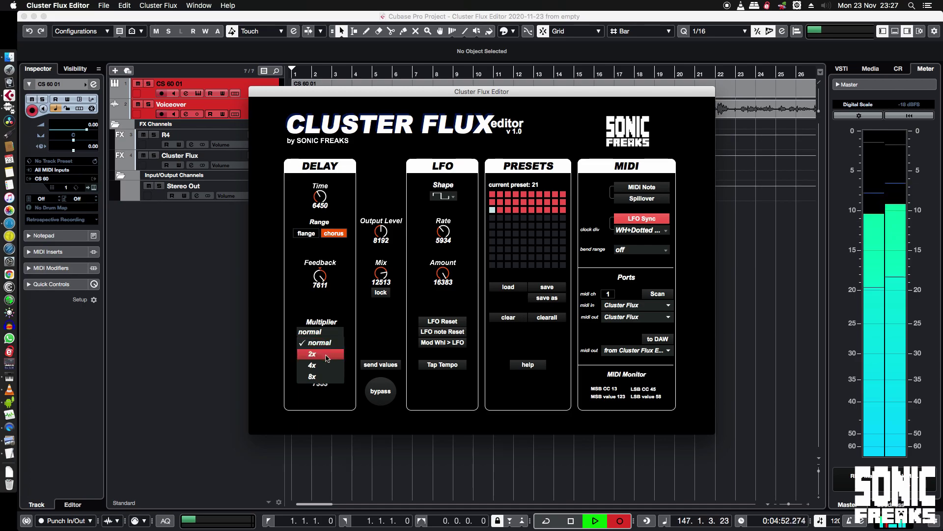
# Set the delay multiplier to 2x and on to 4x, with Feedback at about 5031 and Time at about 11739
pyautogui.click(328, 354)
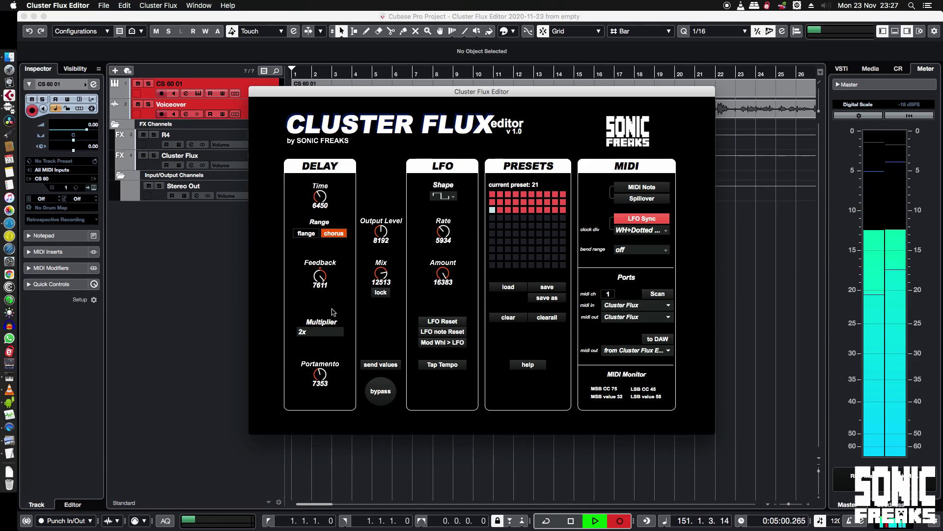
pyautogui.click(329, 332)
pyautogui.click(320, 365)
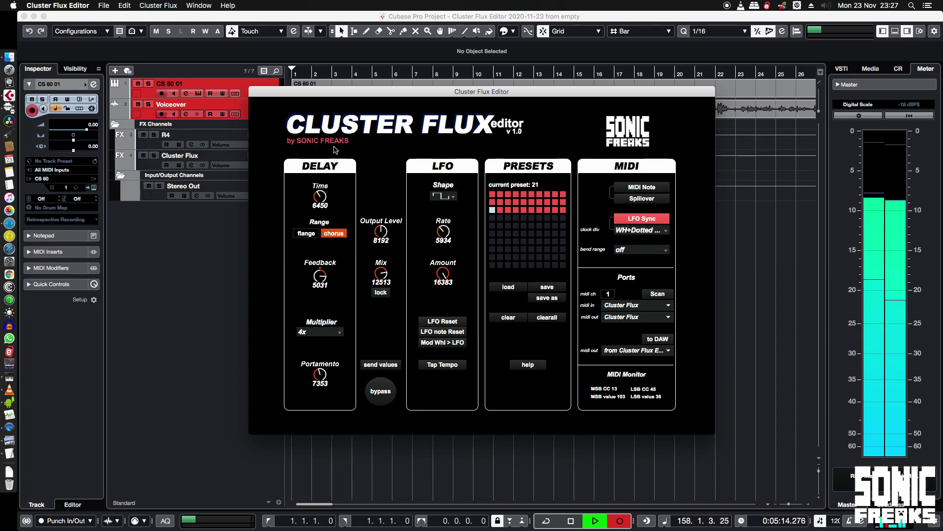
pyautogui.moveTo(323, 196); pyautogui.dragTo(323, 177)
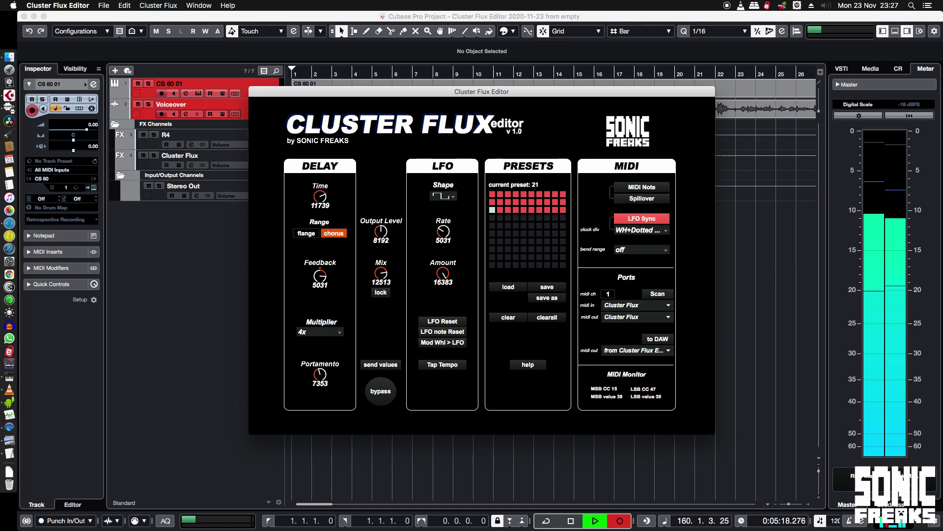
# Set the LFO to rate 0, sine shape and an amount of about 10965
pyautogui.moveTo(444, 231); pyautogui.dragTo(443, 265)
pyautogui.click(442, 196)
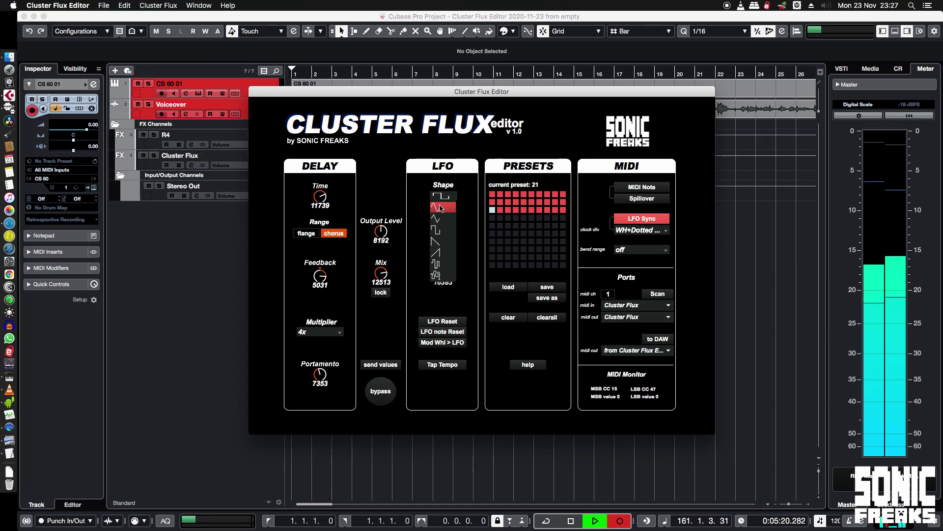
pyautogui.click(439, 210)
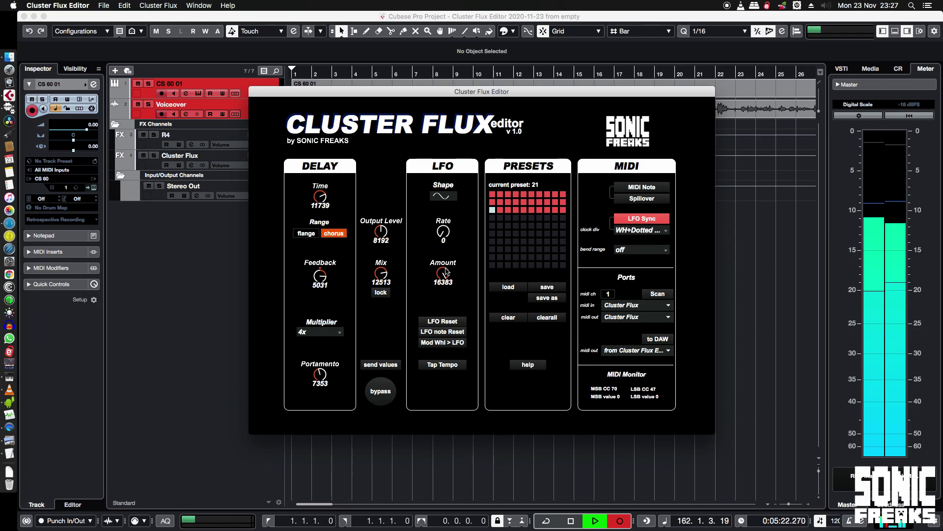
pyautogui.moveTo(444, 273); pyautogui.dragTo(444, 293)
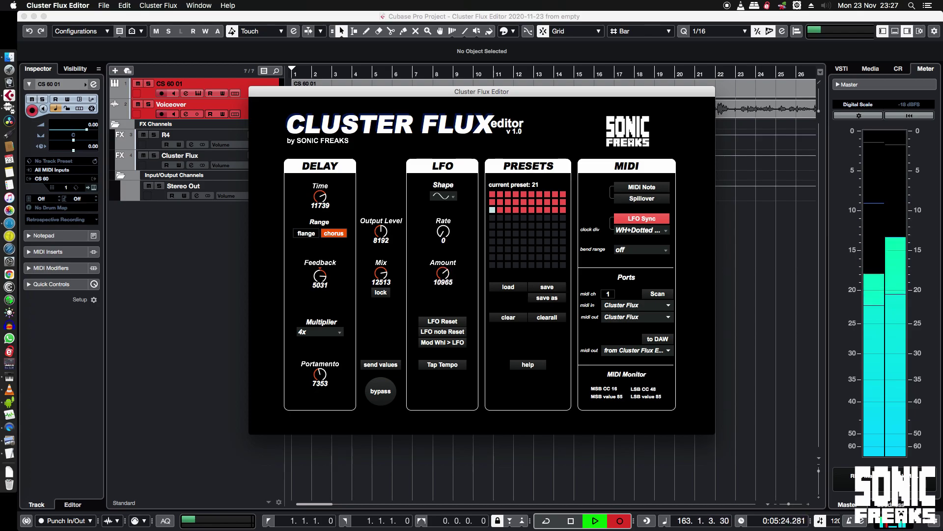
# Raise the mix to 16383 and lock it
pyautogui.moveTo(381, 273); pyautogui.dragTo(381, 246)
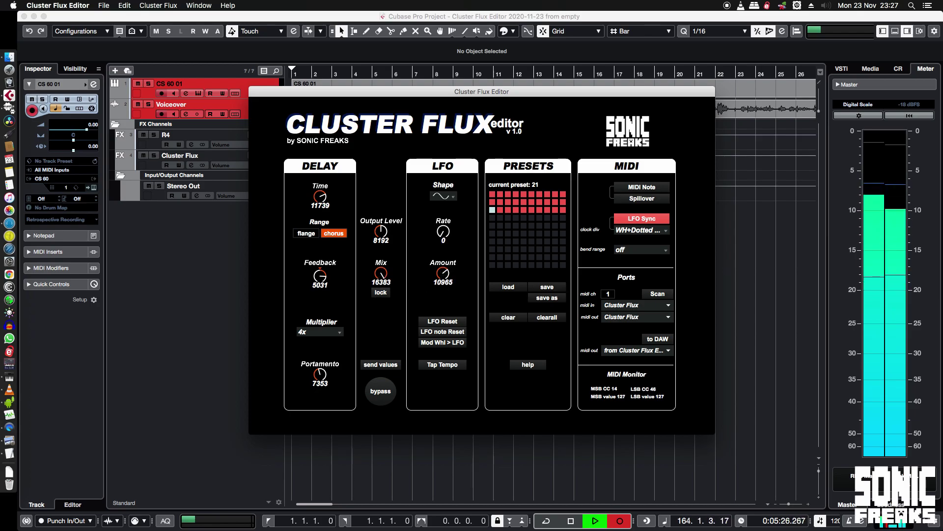
pyautogui.click(381, 293)
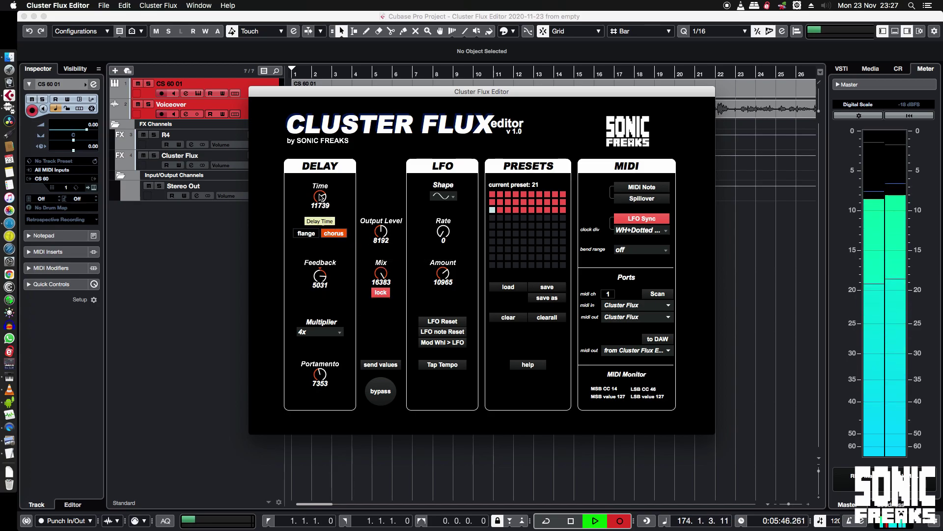
# Move the editor aside, examine the equalizer spectrum in the CS 60 01 channel settings in Cubase, and reposition the settings window
pyautogui.moveTo(385, 97); pyautogui.dragTo(485, 144)
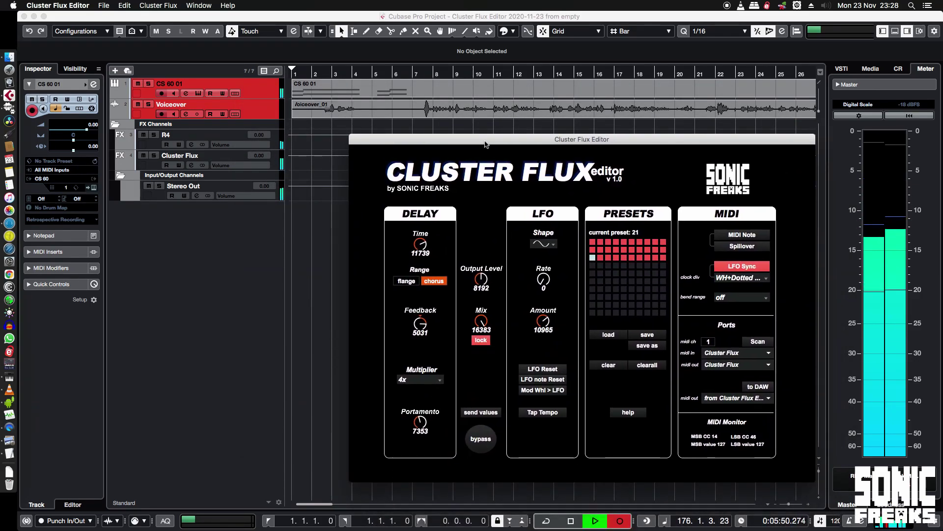
pyautogui.click(264, 89)
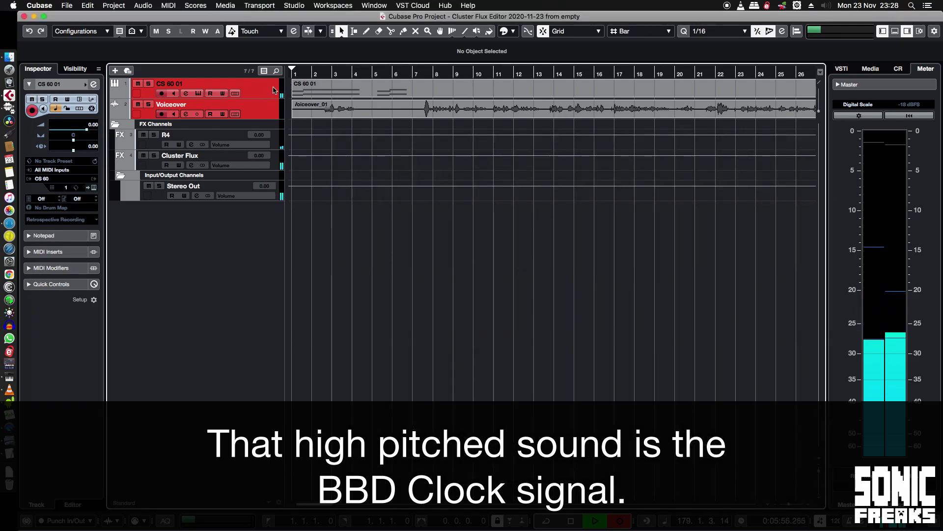
pyautogui.press('e')
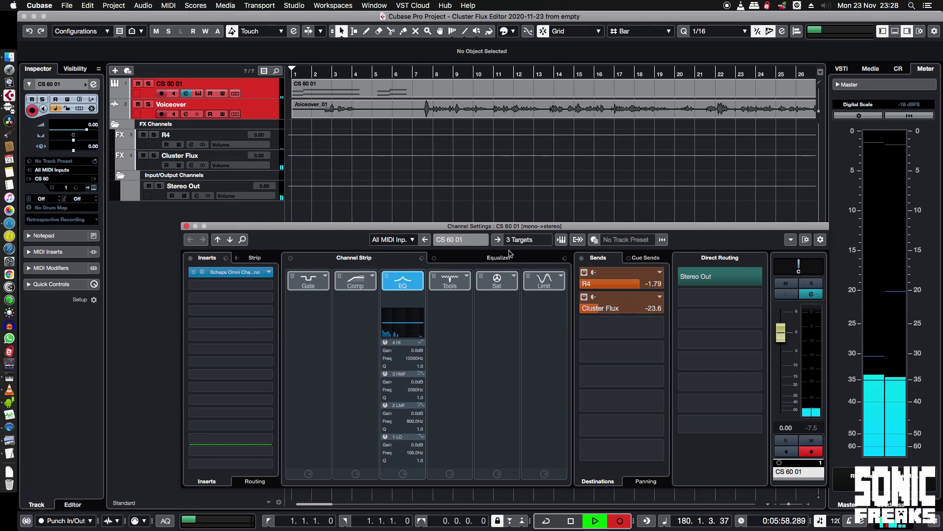
pyautogui.click(510, 253)
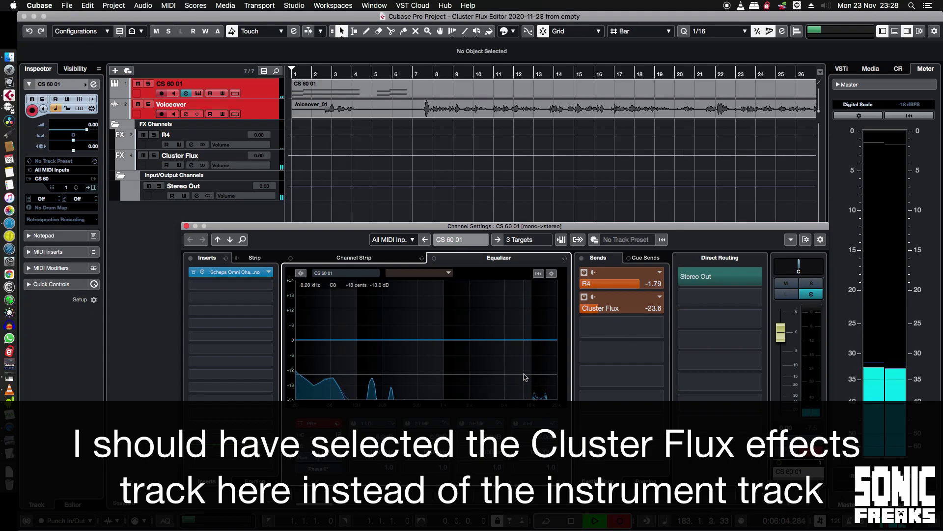
pyautogui.moveTo(255, 230); pyautogui.dragTo(283, 174)
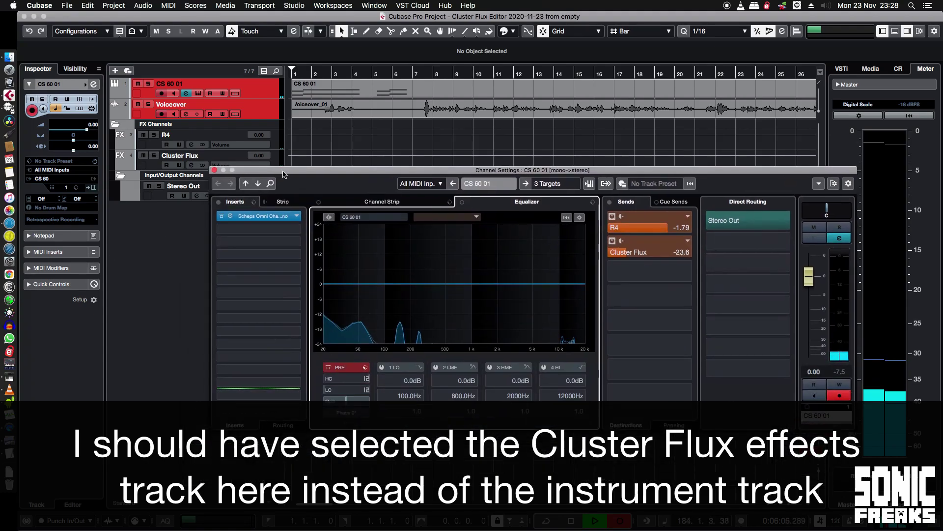
# Switch to the Cluster Flux Editor and set the multiplier to 8x, range to flange, Time to 3741, LFO rate to 12384 and amount to 13287
pyautogui.press('super+Tab')
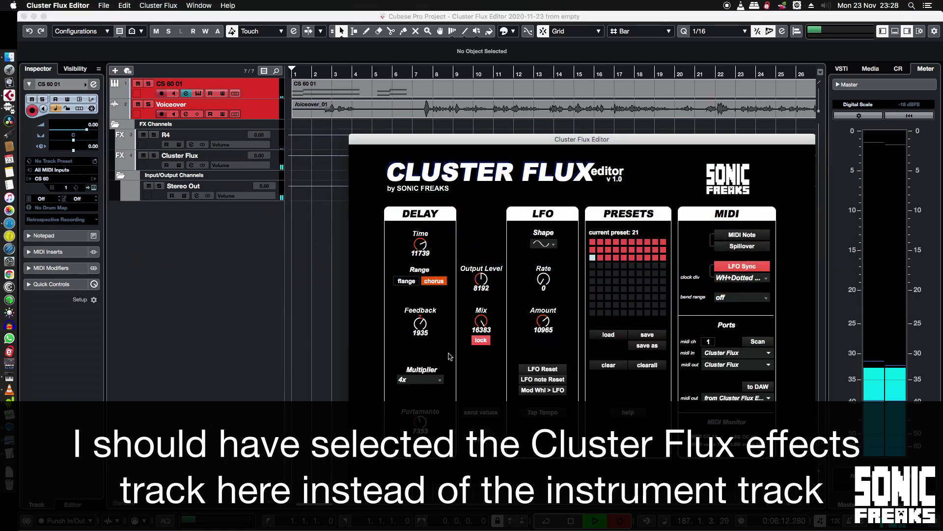
pyautogui.click(430, 381)
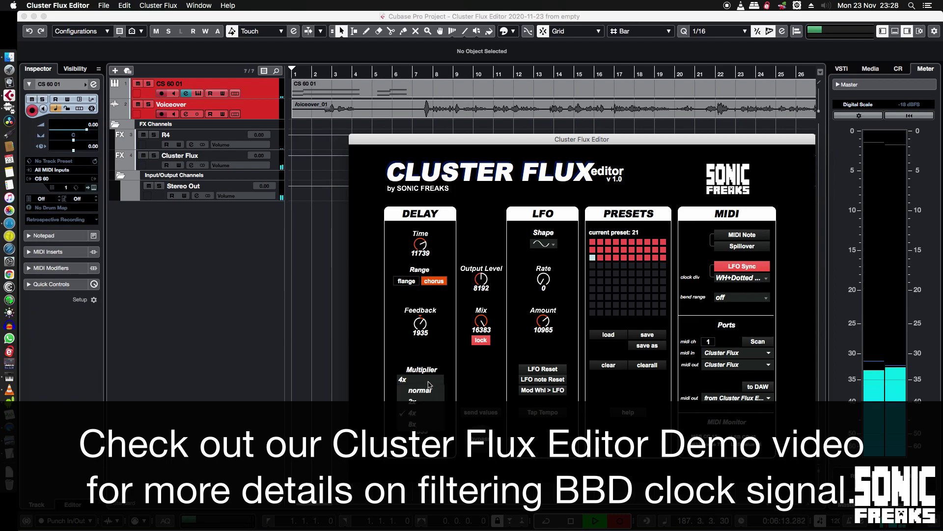
pyautogui.click(433, 423)
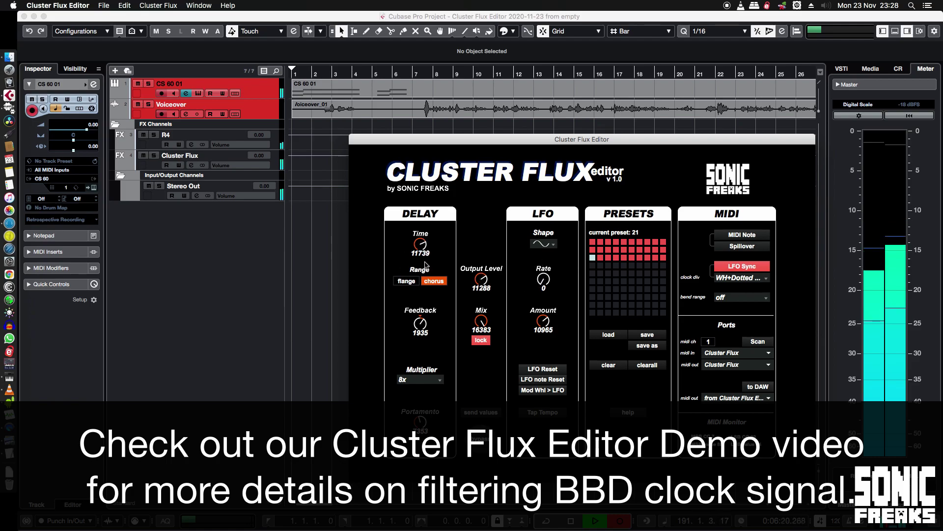
pyautogui.click(406, 281)
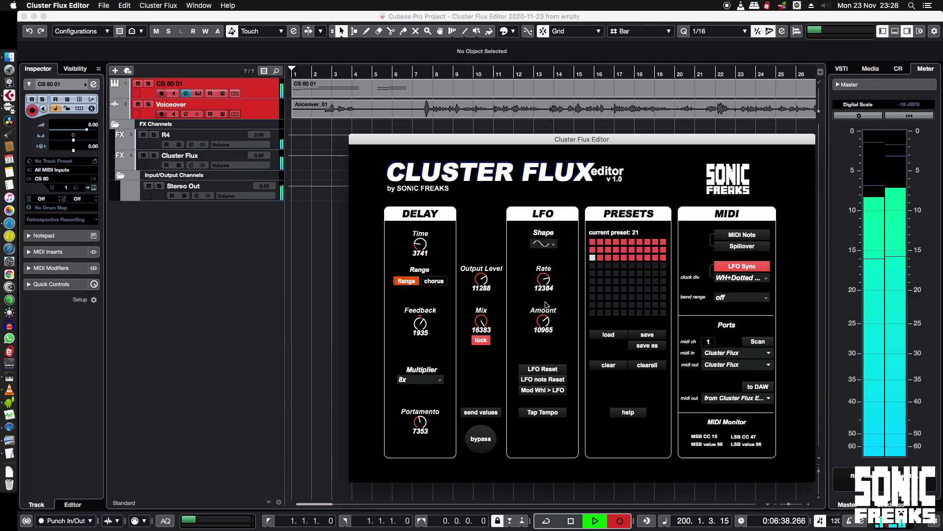
pyautogui.moveTo(544, 322)
pyautogui.mouseDown()
pyautogui.moveTo(545, 308)
pyautogui.moveTo(545, 328)
pyautogui.mouseUp()
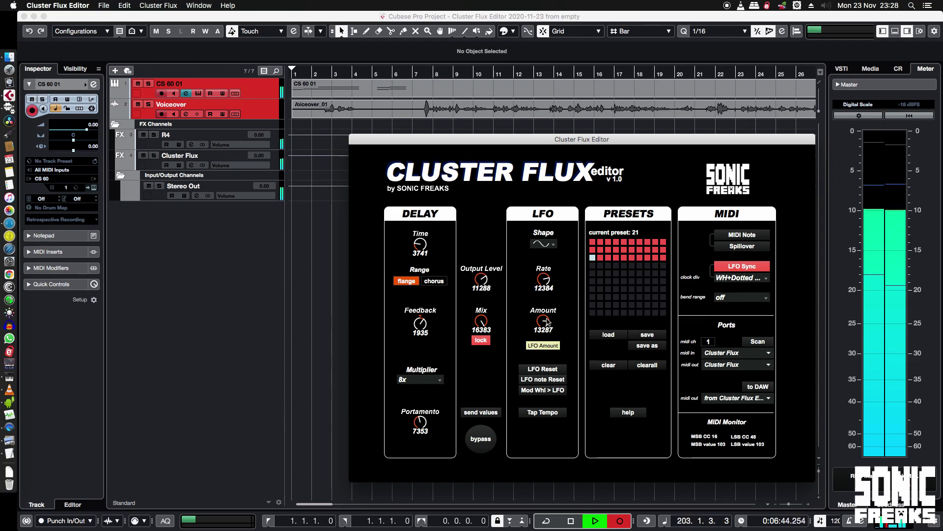
# Store the current settings in preset slot 91 and compare them with preset 1 by recalling each
pyautogui.moveTo(608, 297)
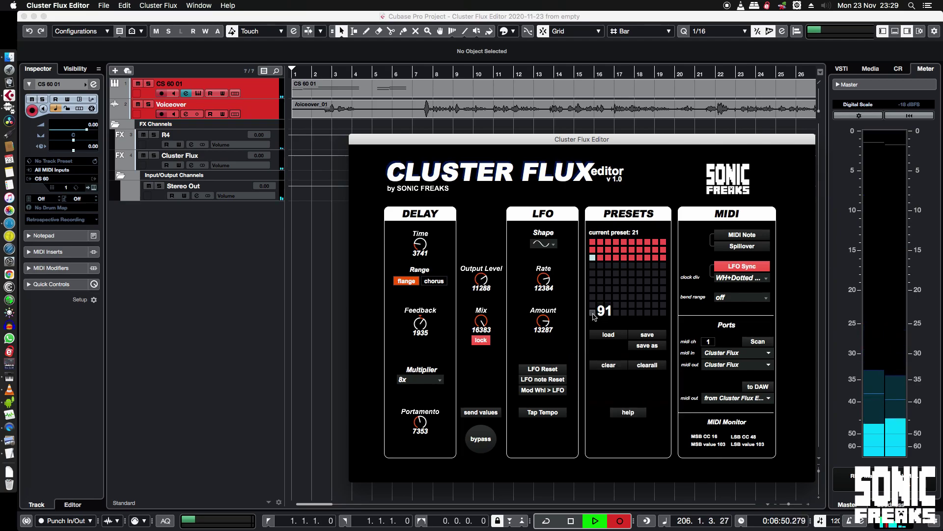
pyautogui.keyDown('shift'); pyautogui.click(593, 313); pyautogui.keyUp('shift')
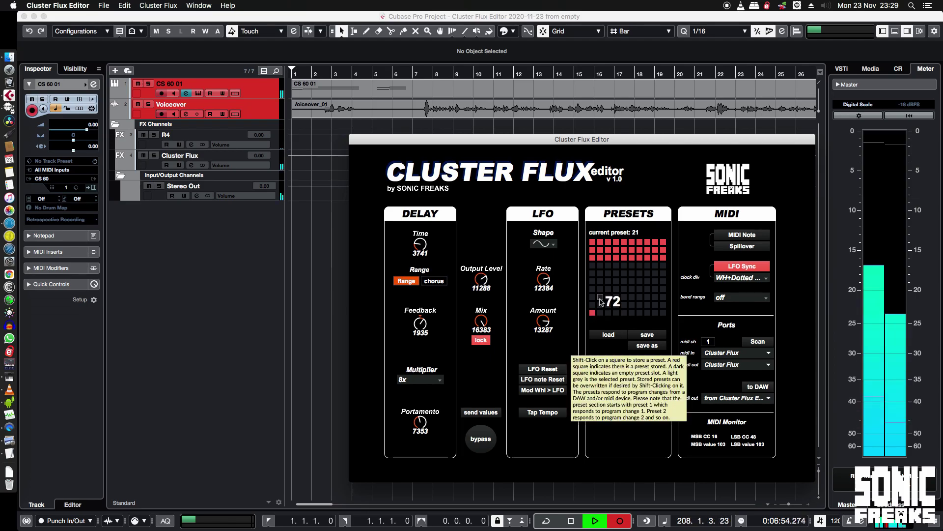
pyautogui.click(594, 243)
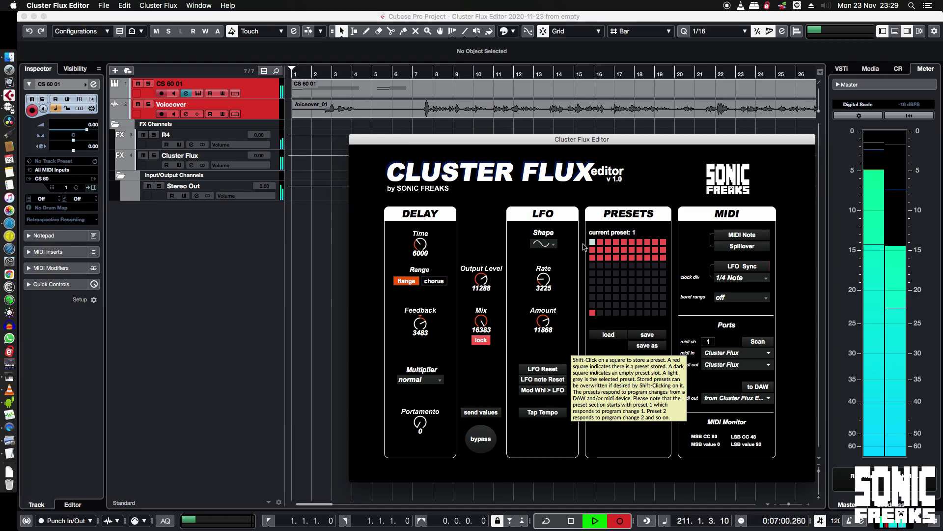
pyautogui.click(593, 313)
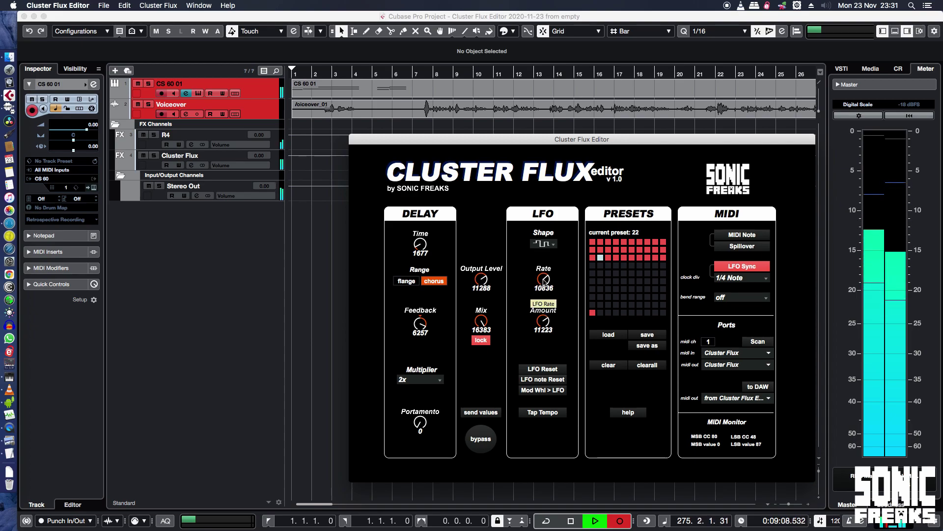
# Raise the LFO rate of preset 22 to 12126 and try the flange range before returning to chorus
pyautogui.moveTo(544, 280); pyautogui.dragTo(544, 273)
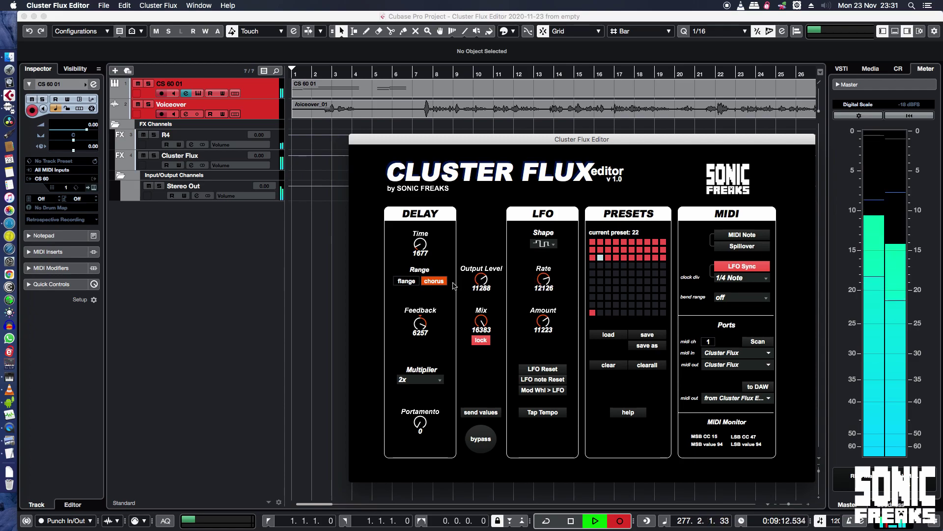
pyautogui.click(412, 282)
pyautogui.click(431, 281)
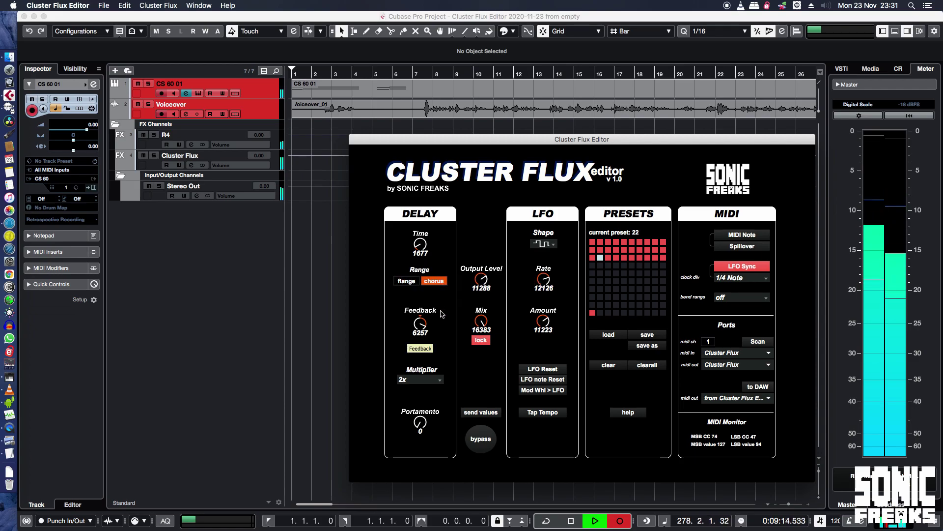
# Recall preset 25 followed by preset 27, and look through the available LFO shapes
pyautogui.click(625, 260)
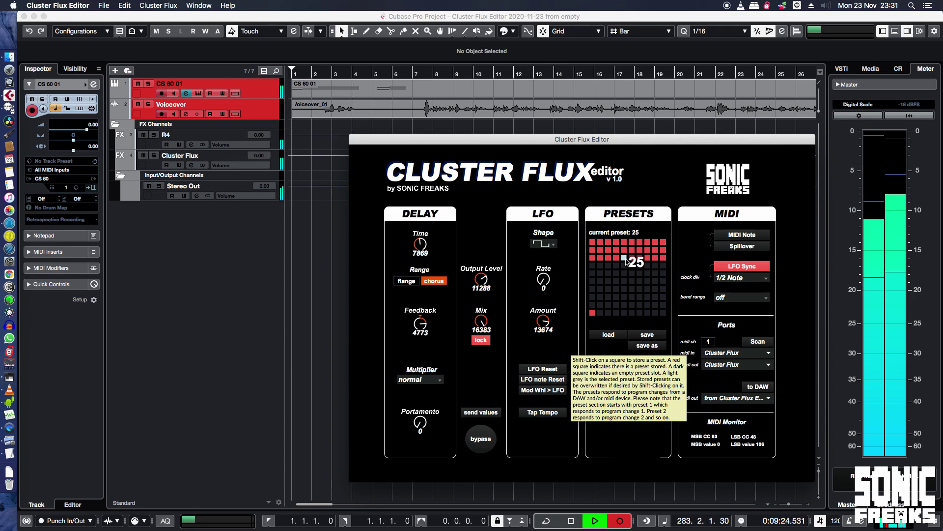
pyautogui.keyDown('shift'); pyautogui.click(592, 311); pyautogui.keyUp('shift')
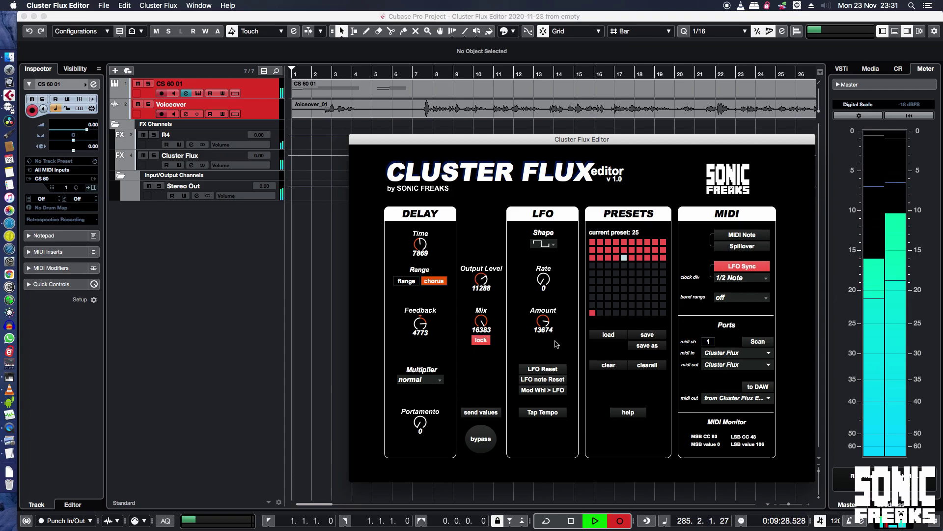
pyautogui.click(640, 258)
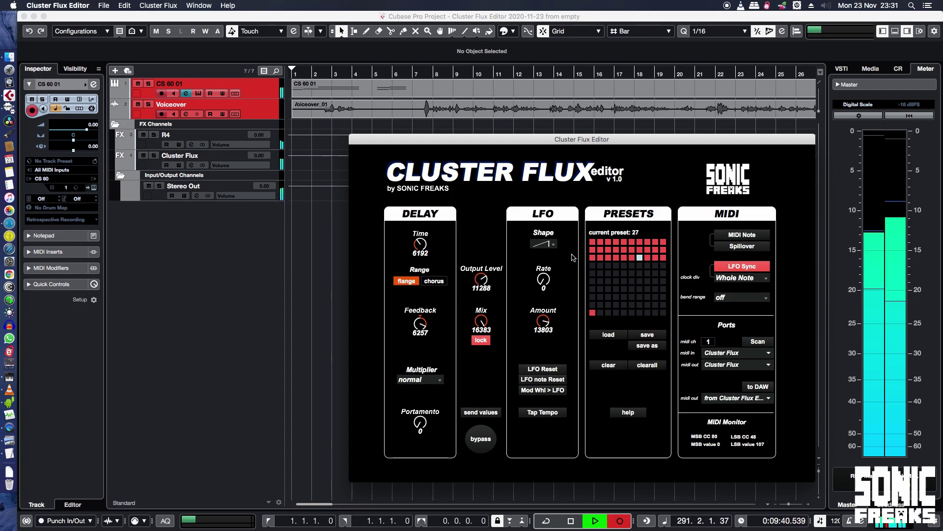
pyautogui.click(553, 245)
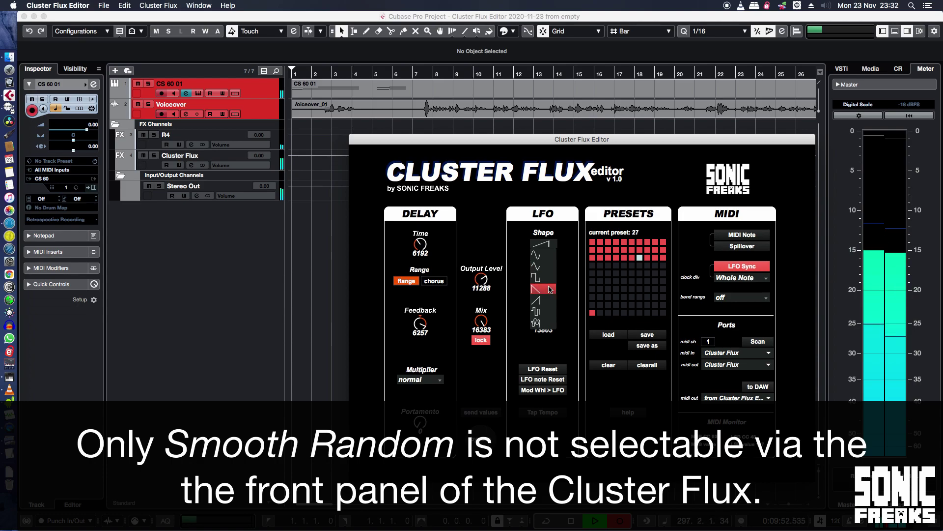
pyautogui.click(556, 316)
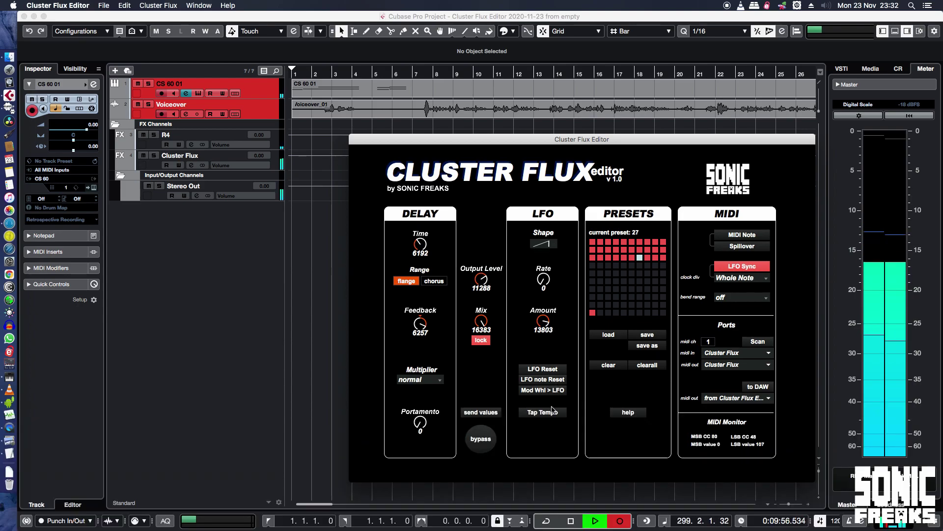